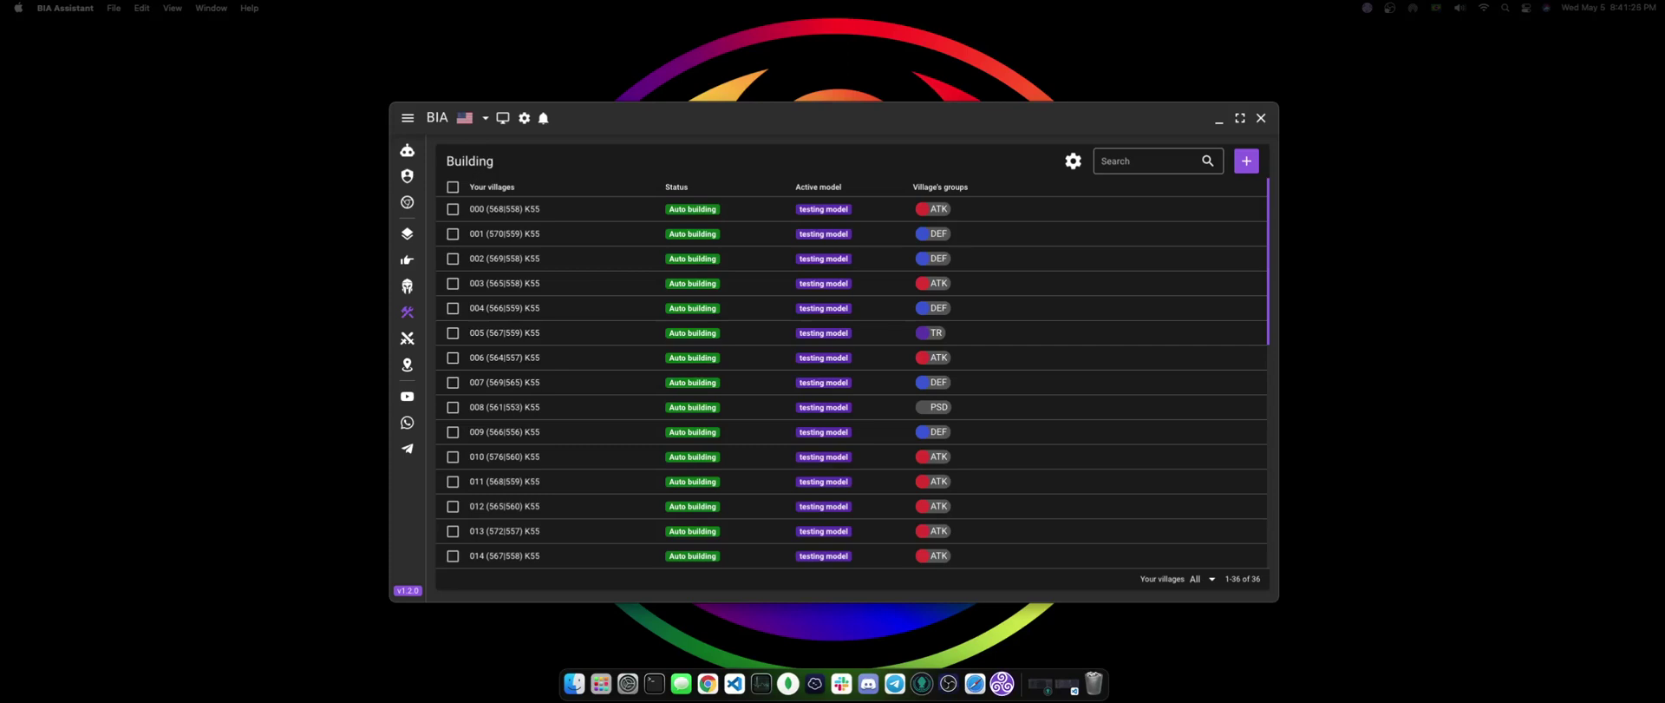
# Delete the building models "testing model" and "Modelo d".
pyautogui.click(1247, 164)
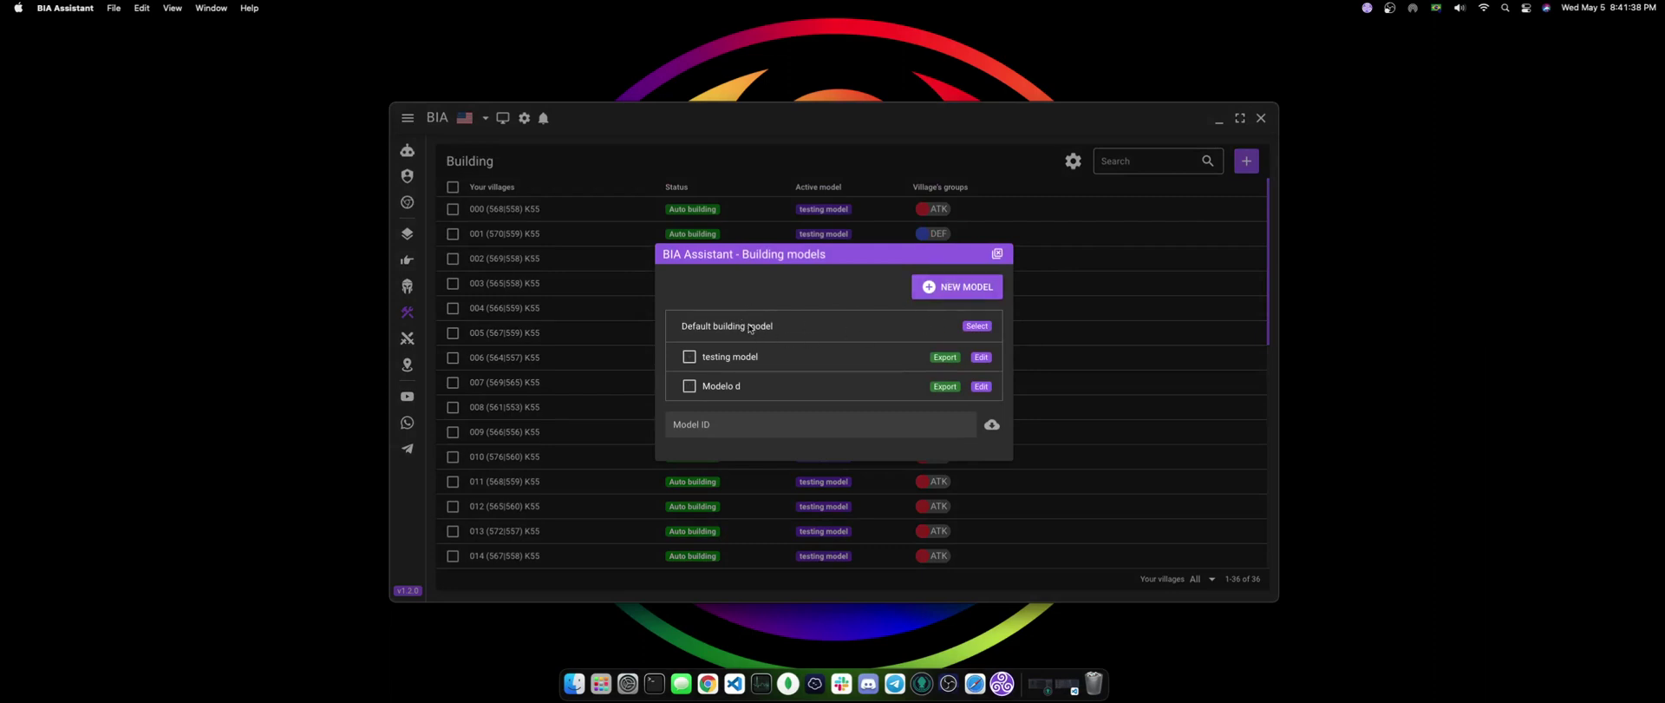
pyautogui.click(697, 385)
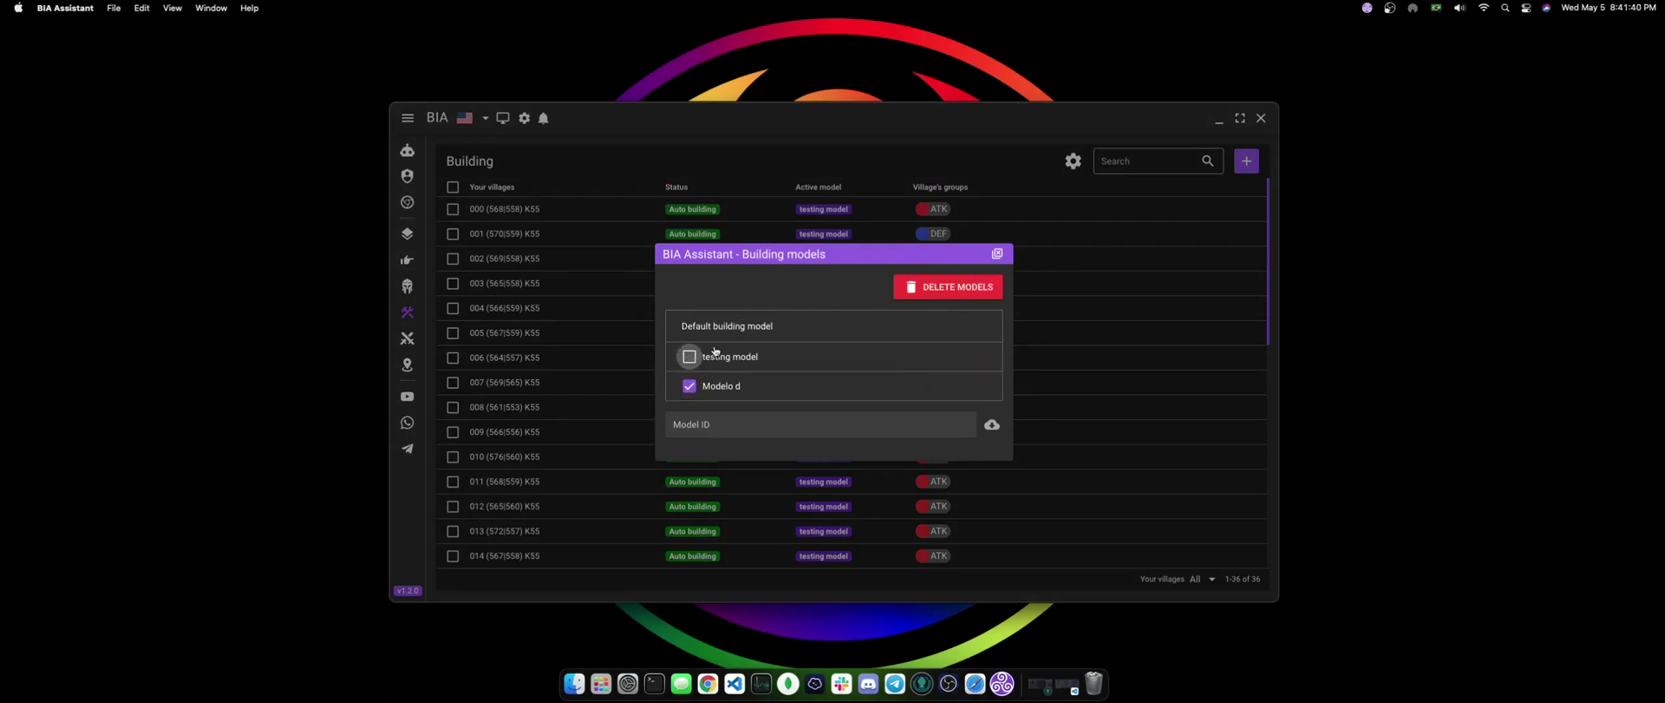
pyautogui.click(692, 357)
pyautogui.click(899, 289)
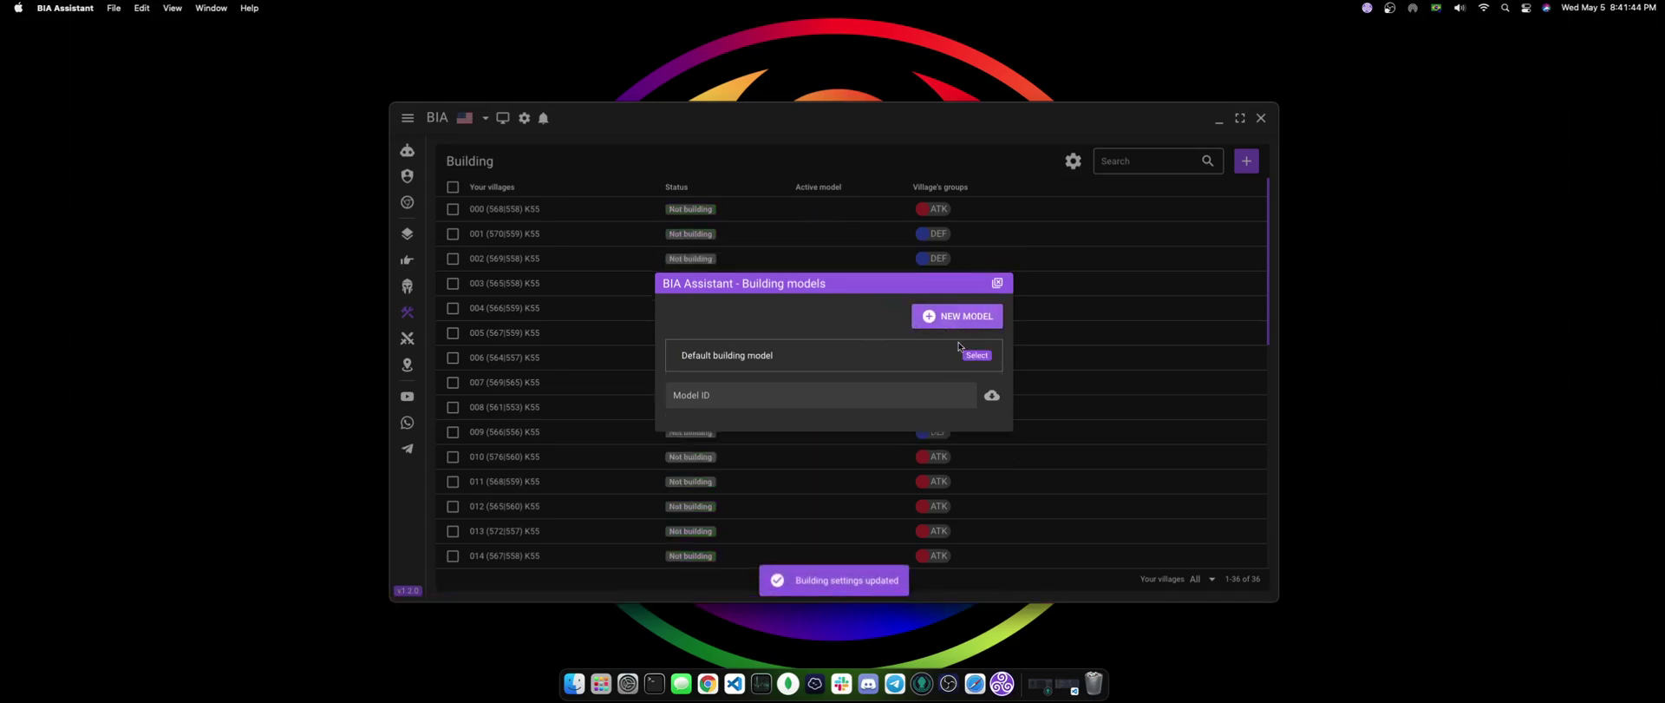
pyautogui.click(948, 323)
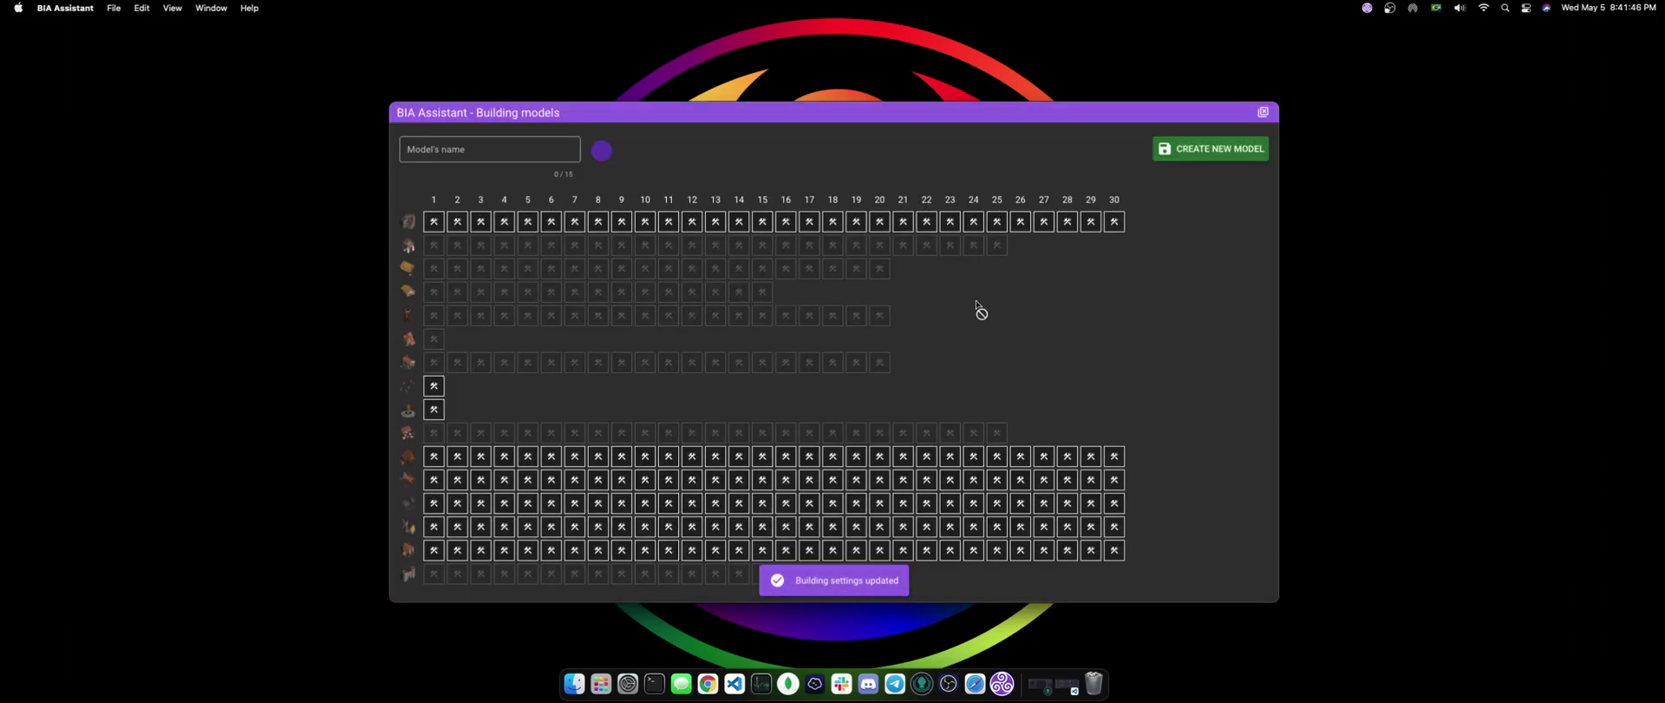
pyautogui.click(598, 479)
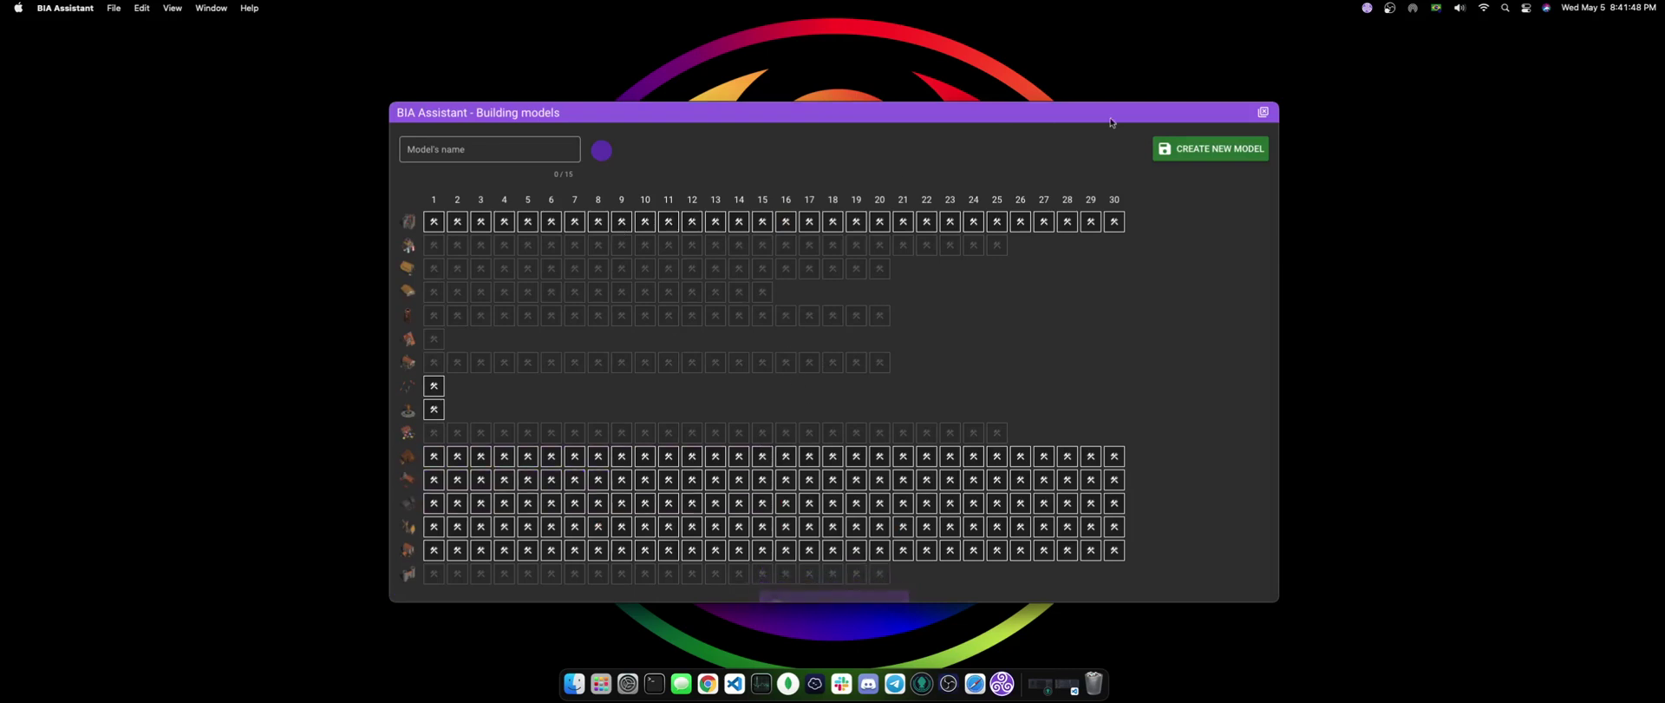
pyautogui.click(1263, 113)
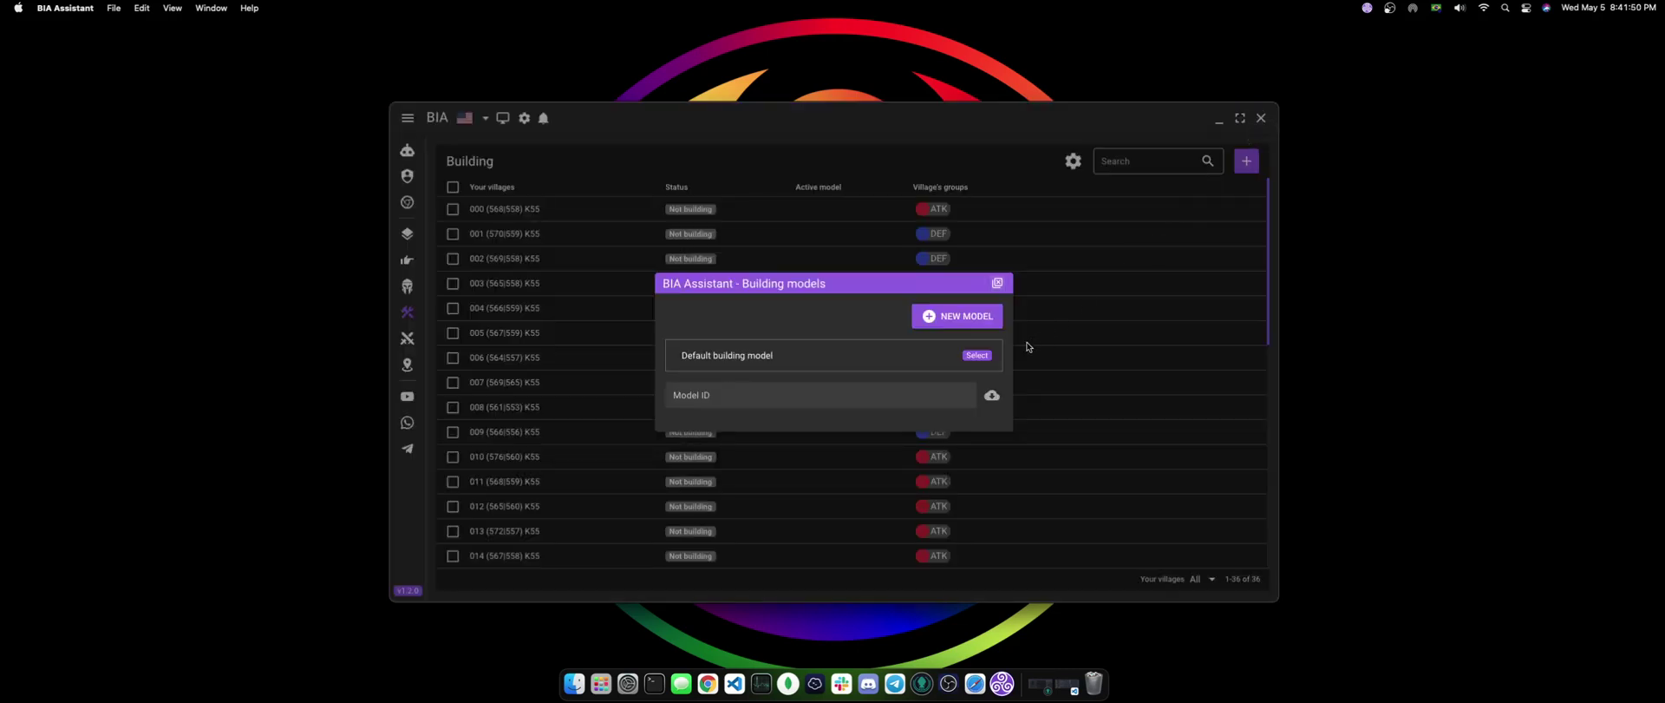
# Open the default building model as a template and change its name to "whatever".
pyautogui.click(980, 357)
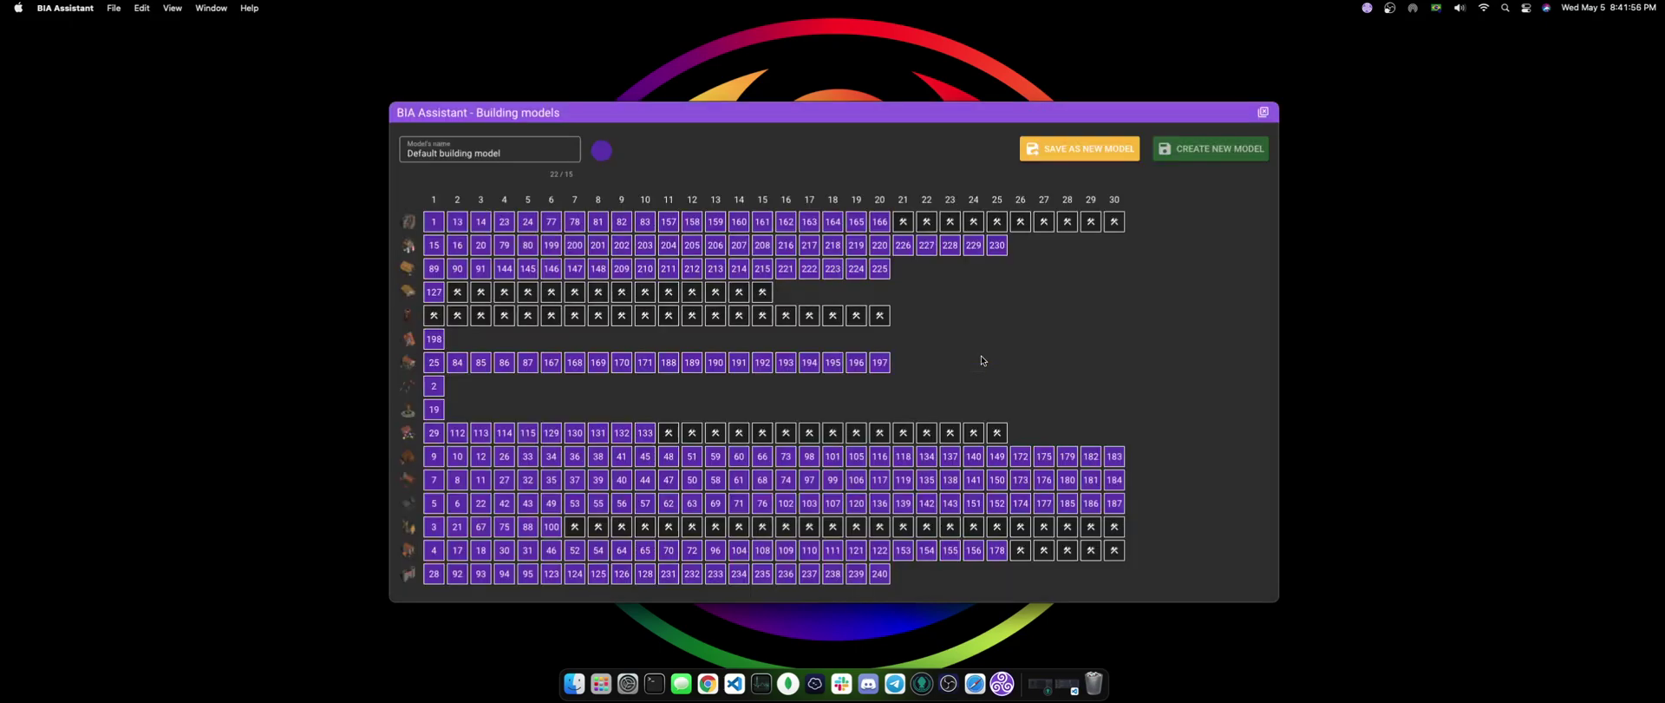
pyautogui.moveTo(516, 153); pyautogui.dragTo(379, 144)
pyautogui.write('whatever')
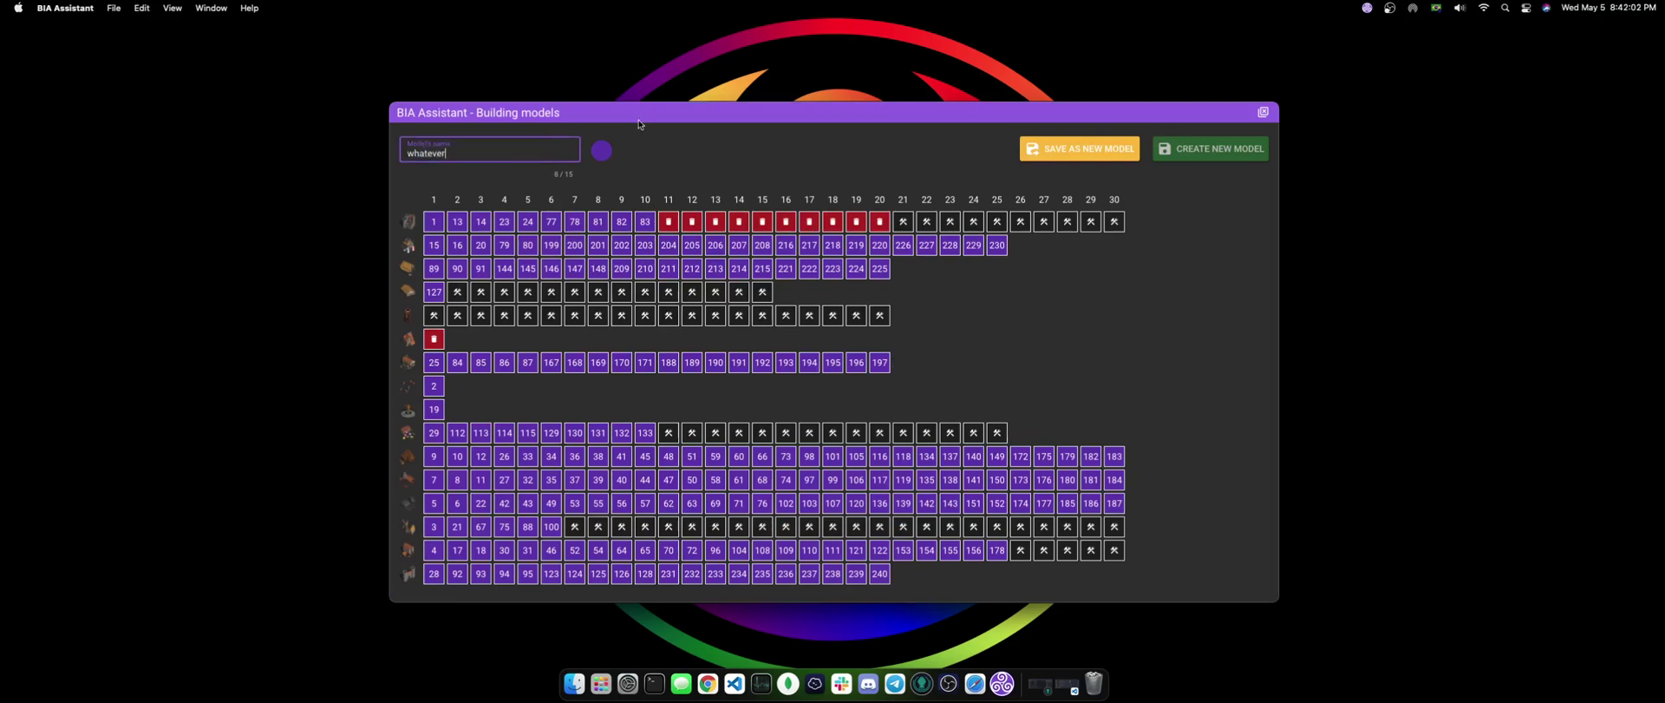
# Change the colour of the "whatever" model to bright green.
pyautogui.click(602, 150)
pyautogui.click(597, 175)
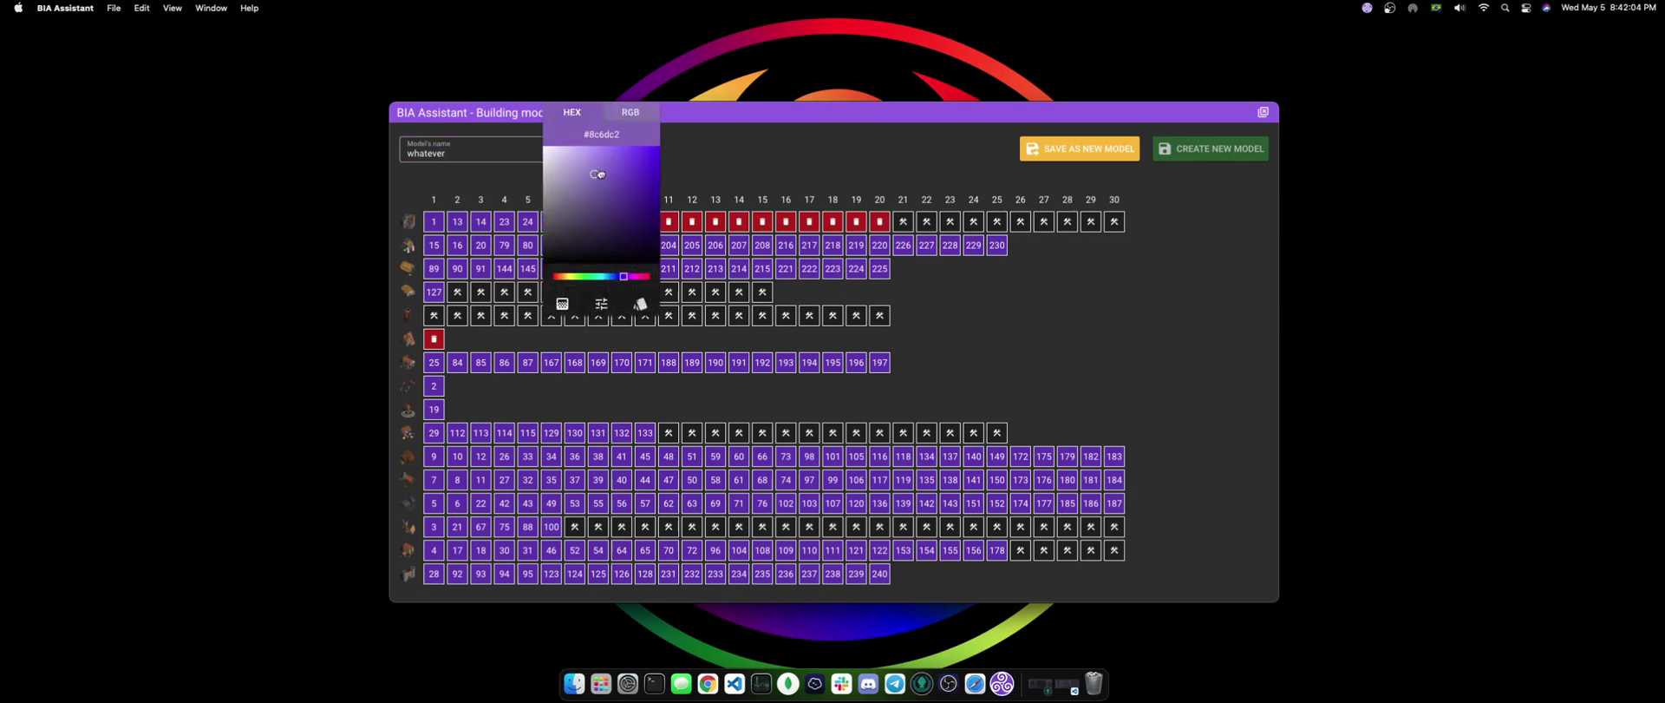
pyautogui.click(593, 195)
pyautogui.moveTo(623, 276); pyautogui.dragTo(582, 277)
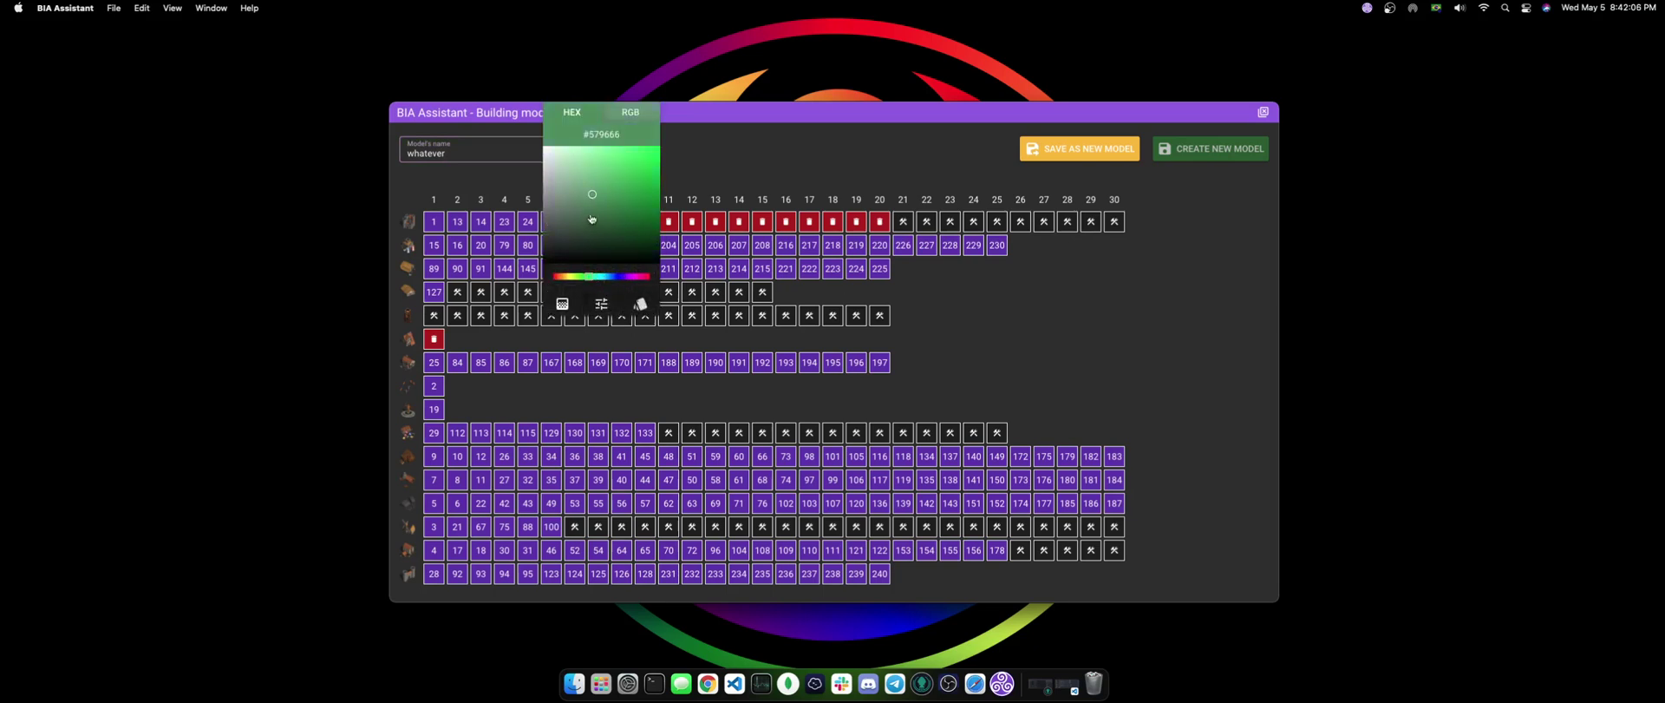
pyautogui.click(640, 177)
pyautogui.click(698, 158)
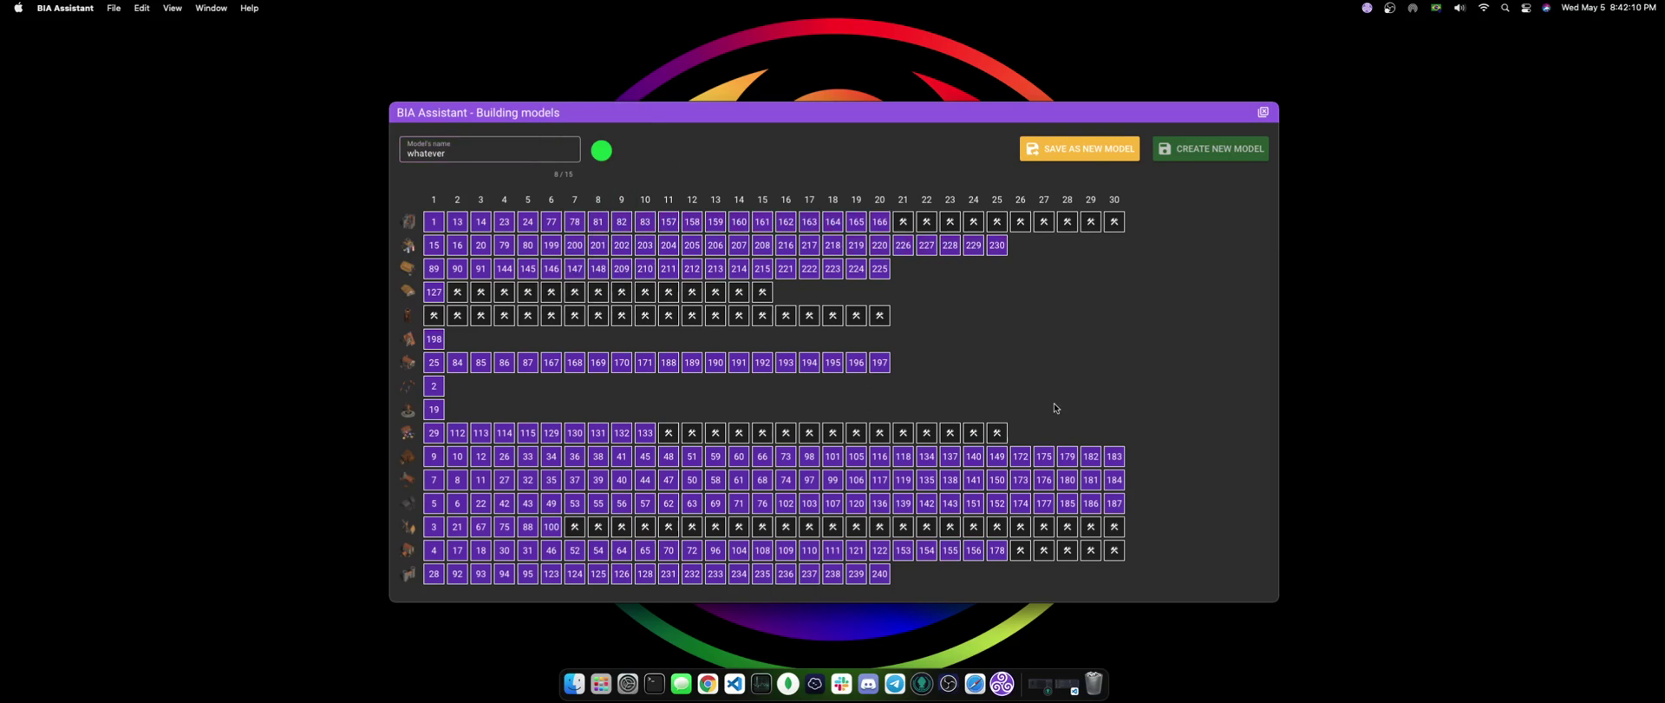
# Try extending the headquarters build order up to level 23 in the first building row.
pyautogui.moveTo(950, 223)
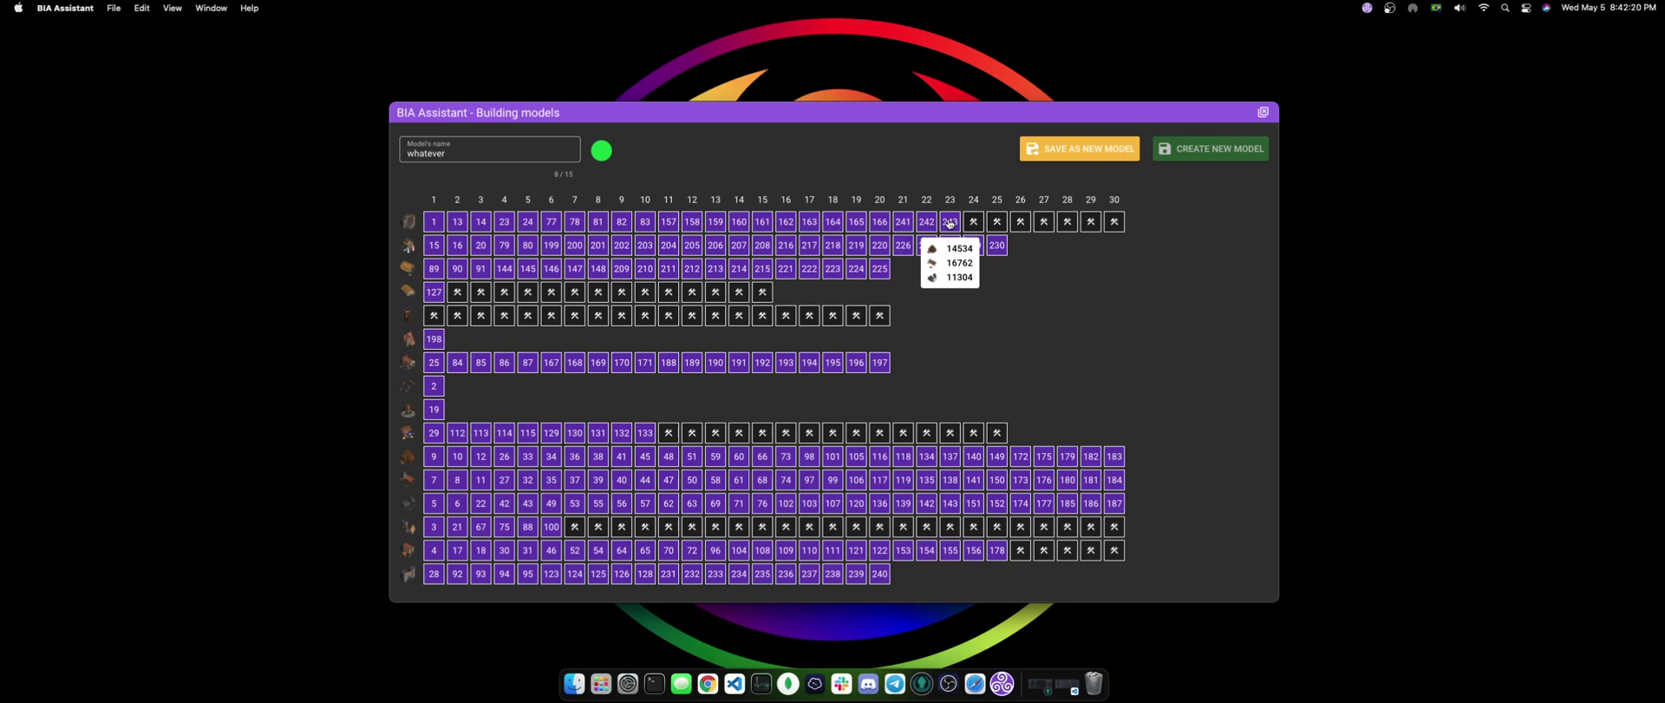
pyautogui.click(949, 224)
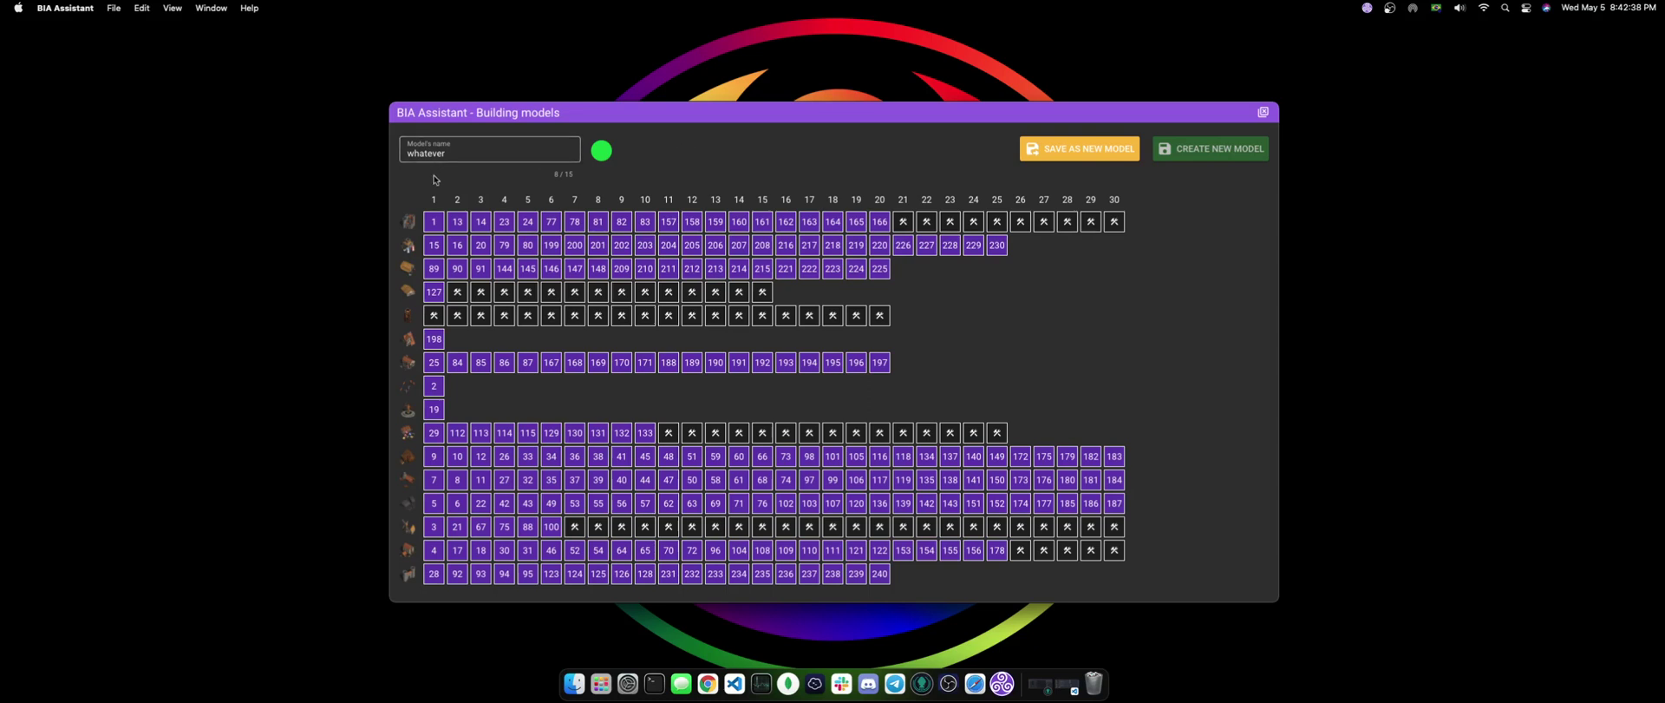
pyautogui.click(406, 221)
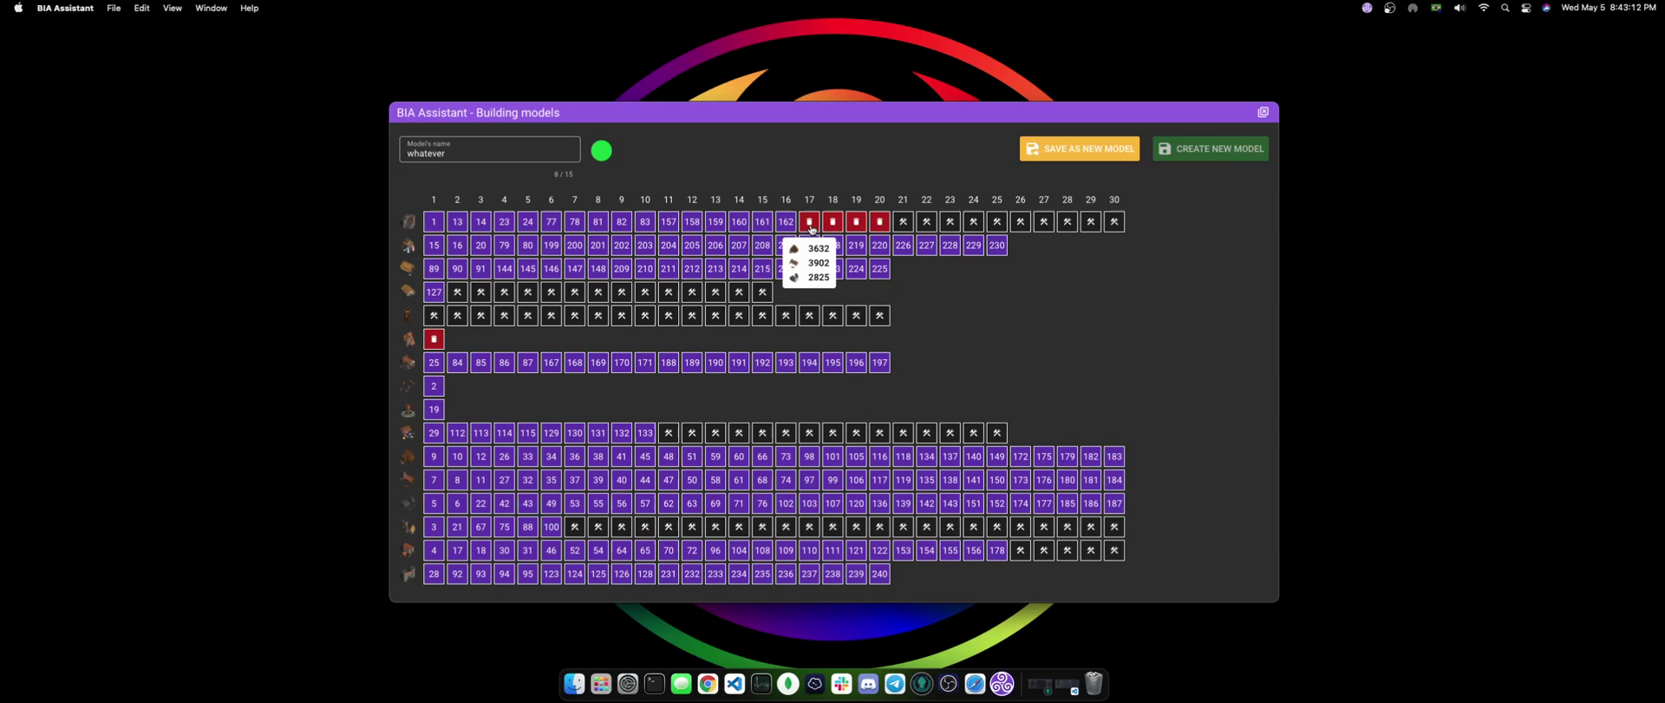
# Remove headquarters levels 17 to 20 and all barracks levels from the build order, and save it as a new model.
pyautogui.click(809, 223)
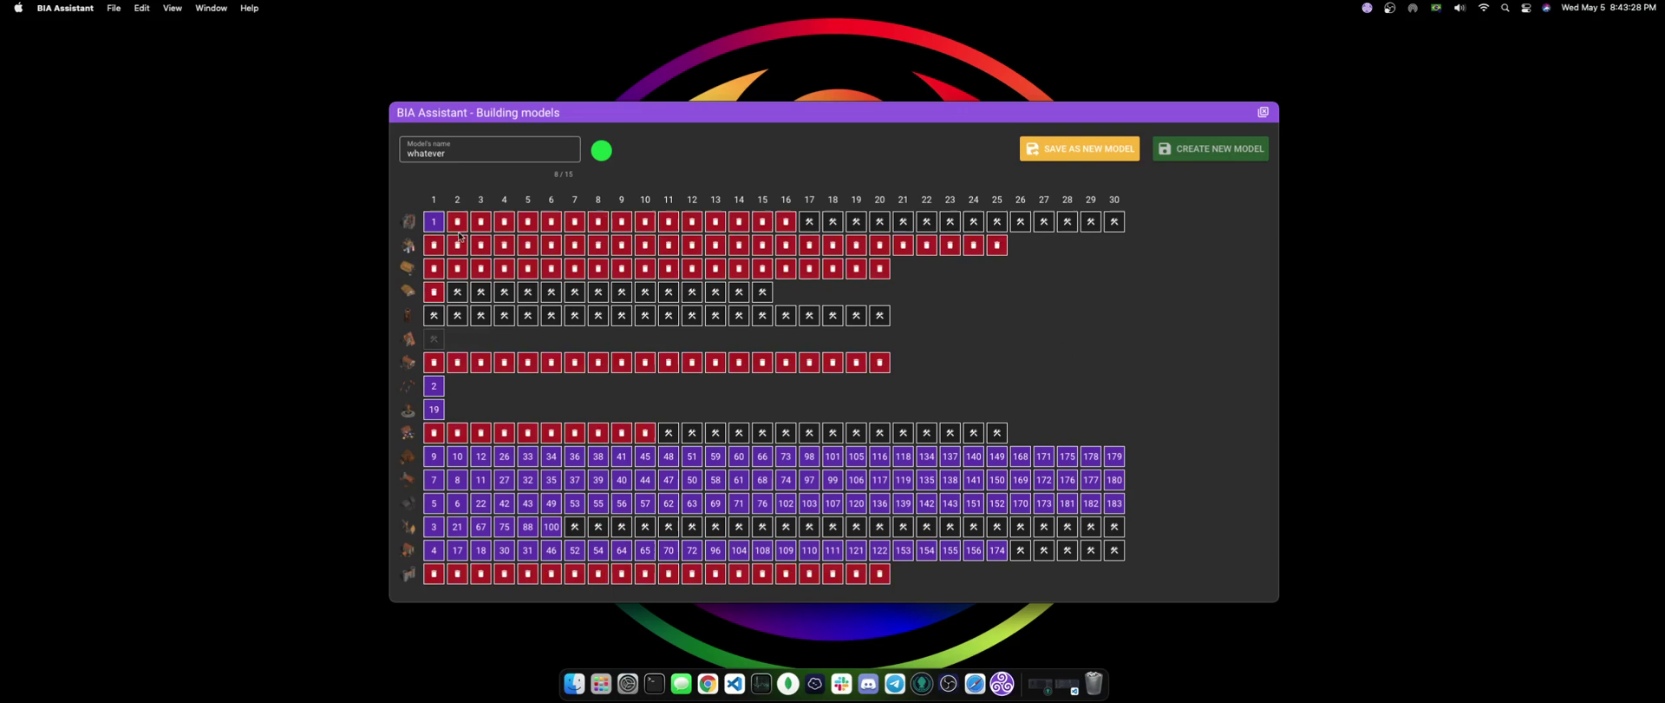
pyautogui.moveTo(457, 245)
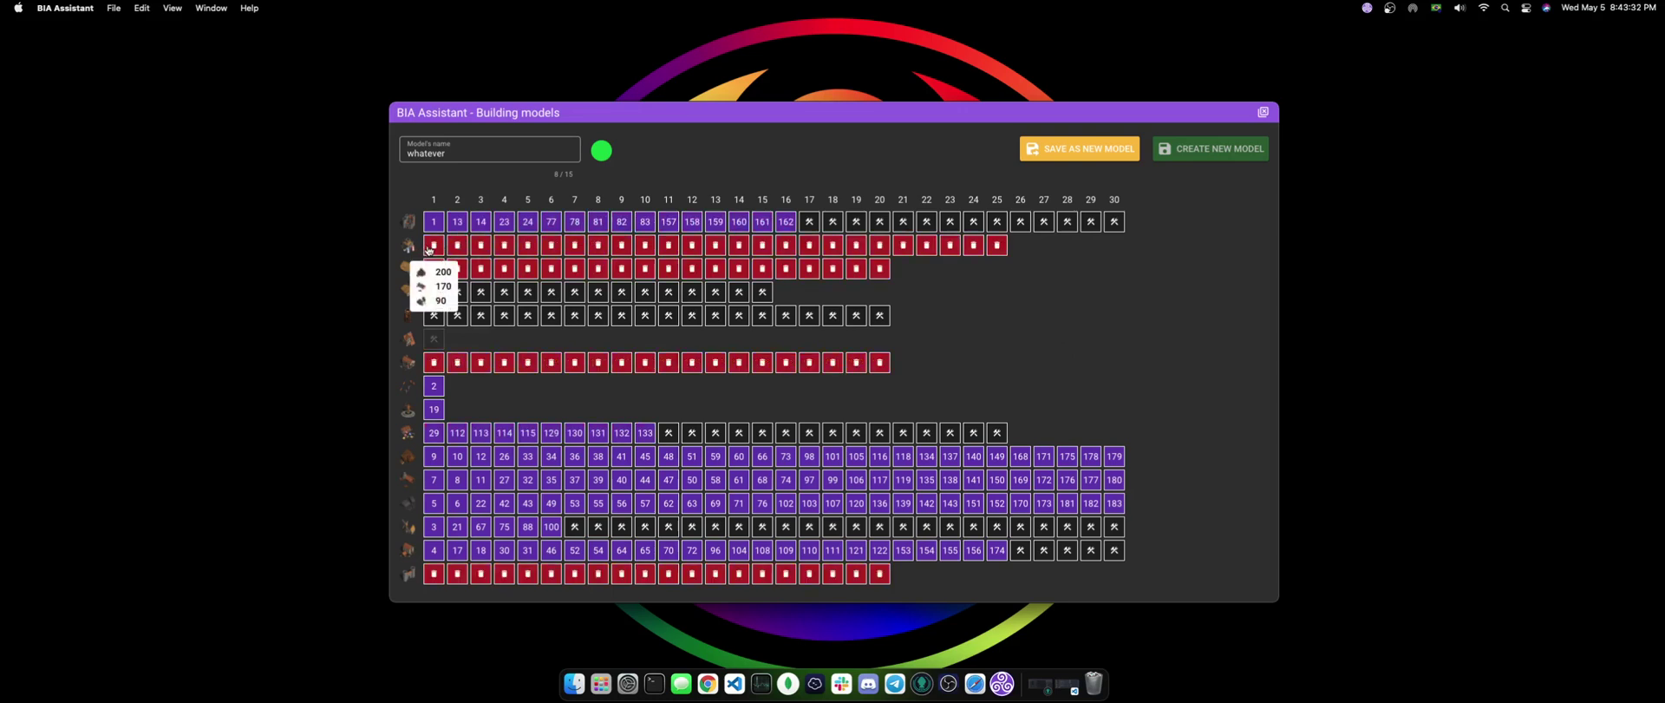
pyautogui.click(428, 248)
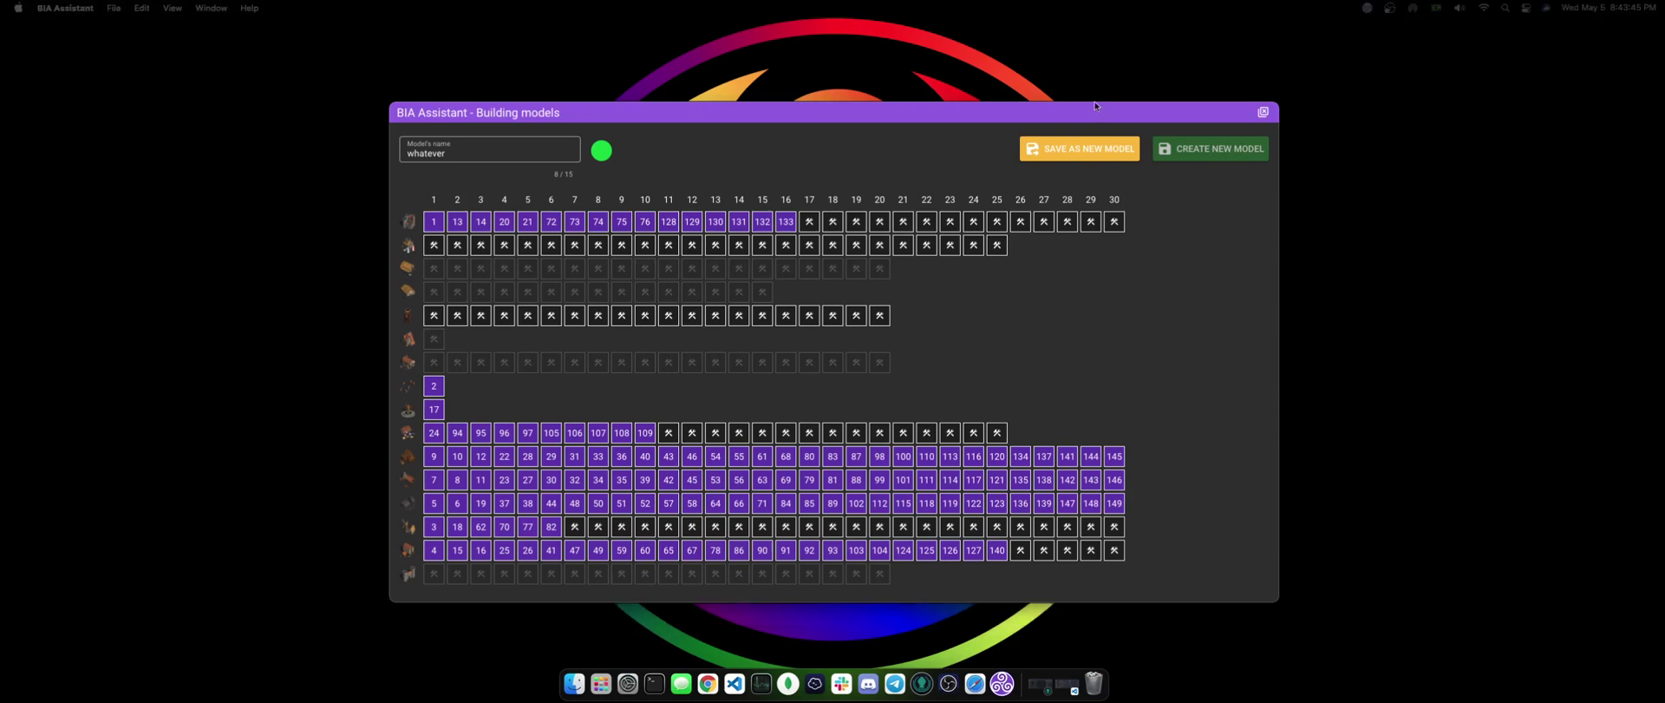
pyautogui.click(1087, 153)
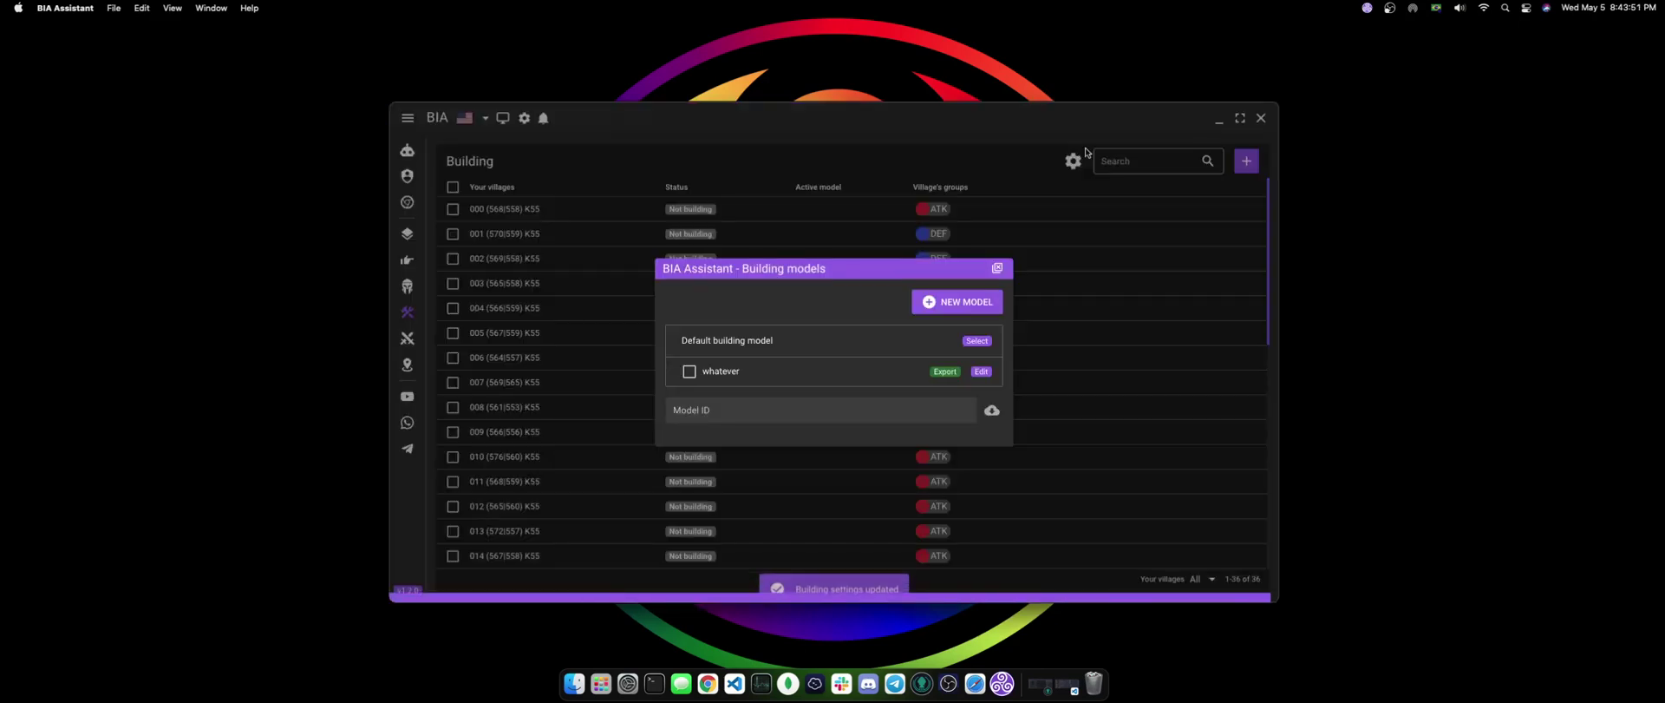
# Reopen the "whatever" model for editing, try extending the headquarters to level 24, and save the model.
pyautogui.click(981, 370)
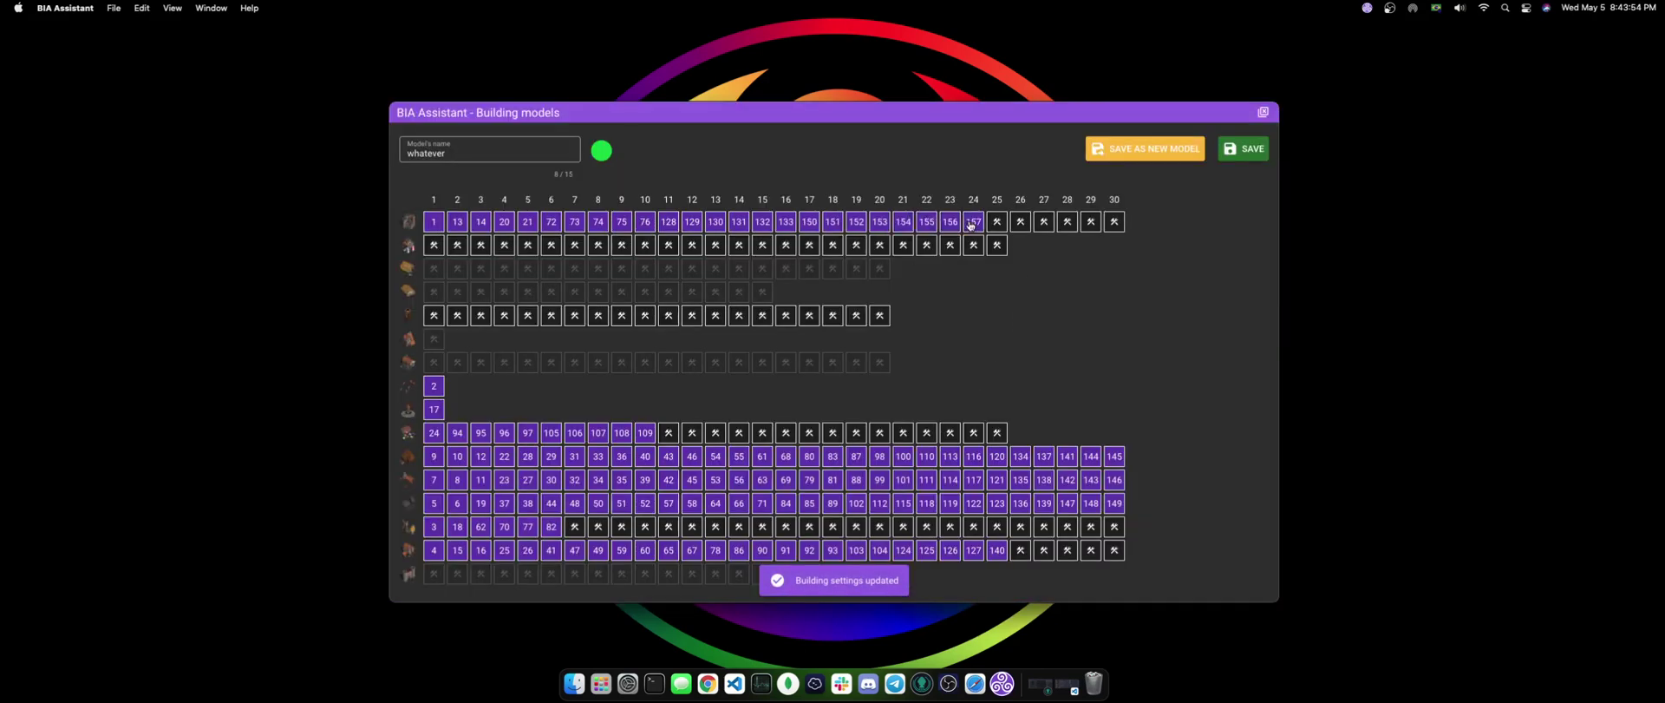
pyautogui.click(970, 225)
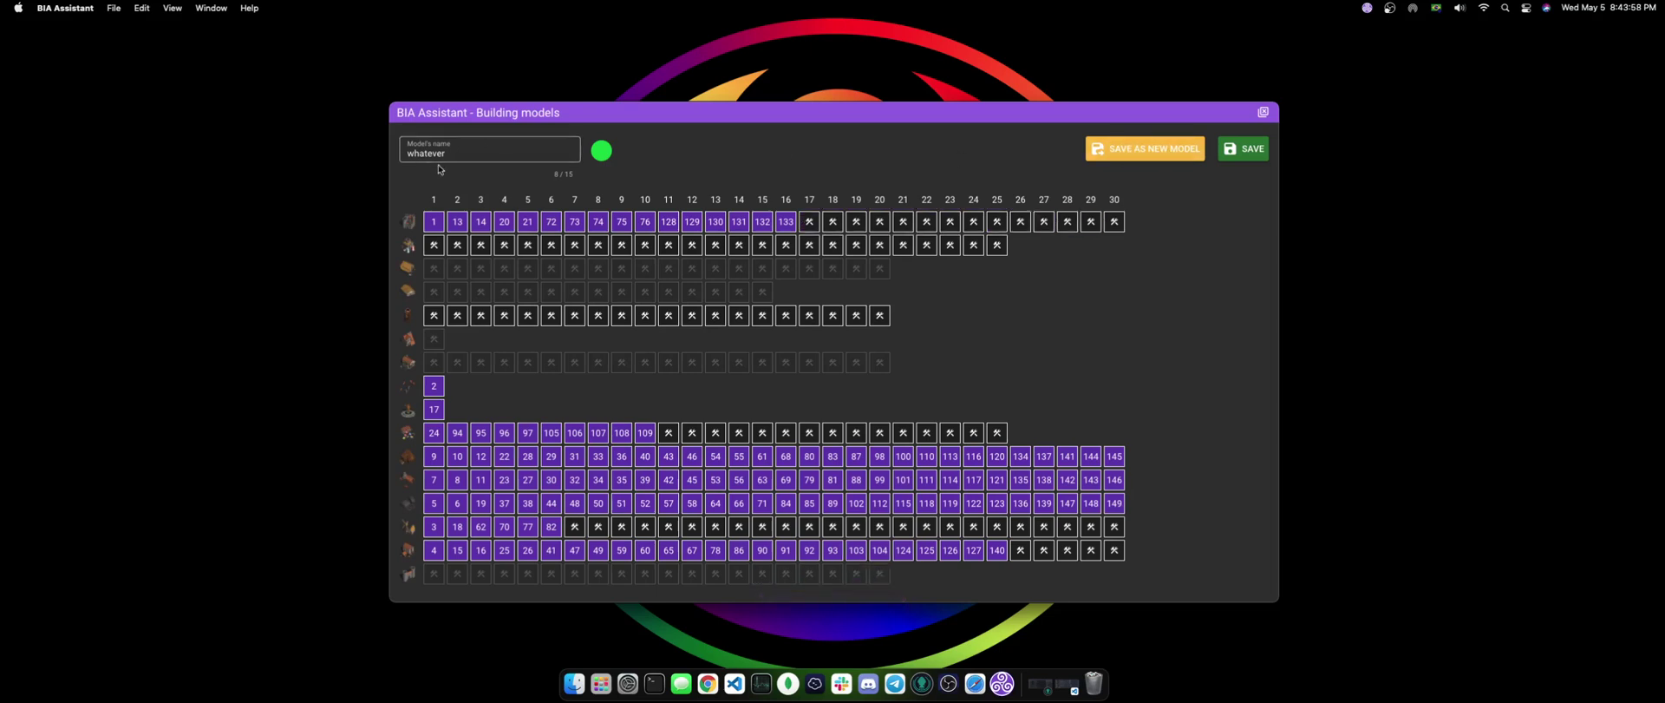
pyautogui.click(1242, 147)
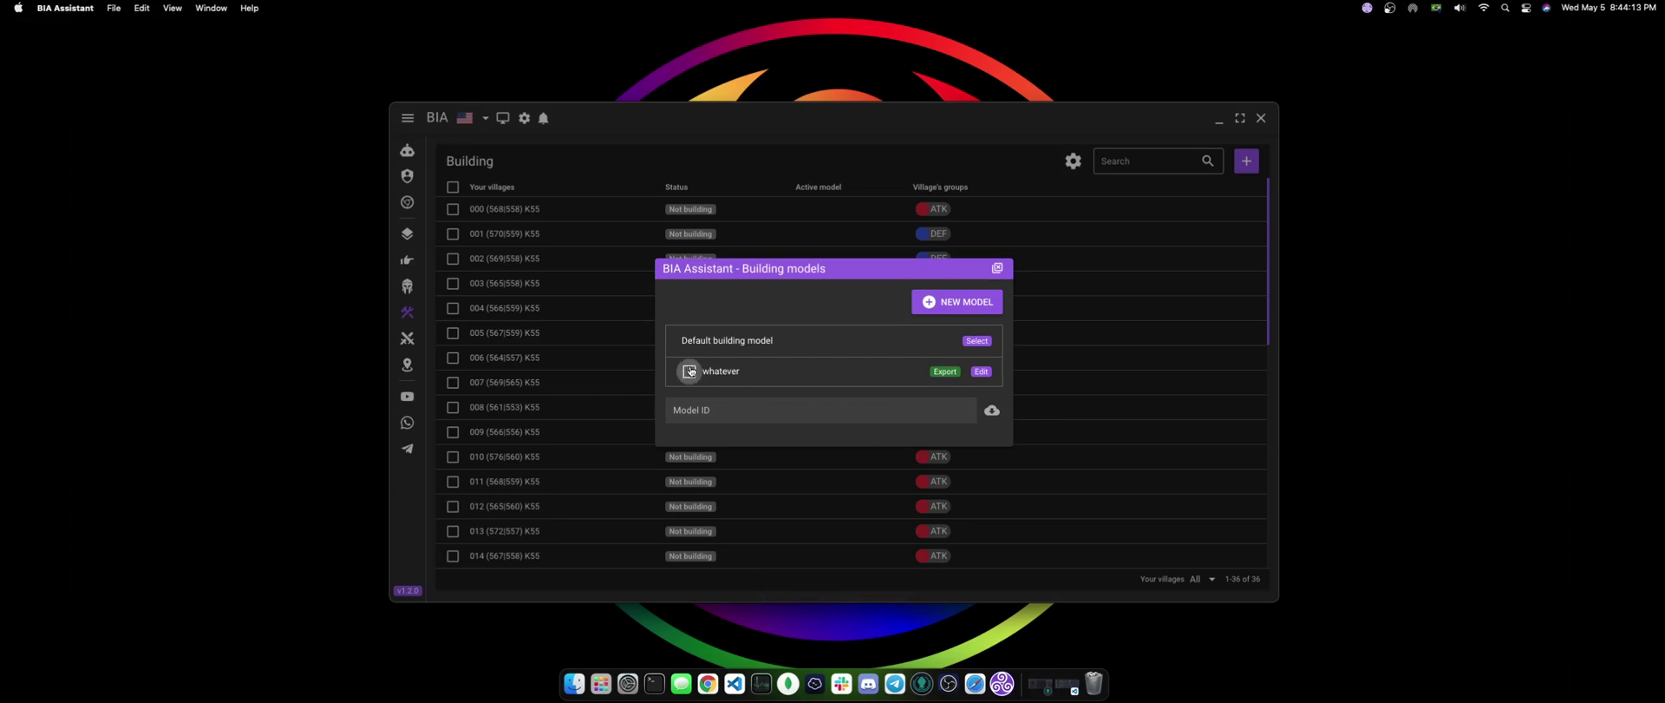
# Export the "whatever" model and import a copy of it using the copied model ID.
pyautogui.click(944, 373)
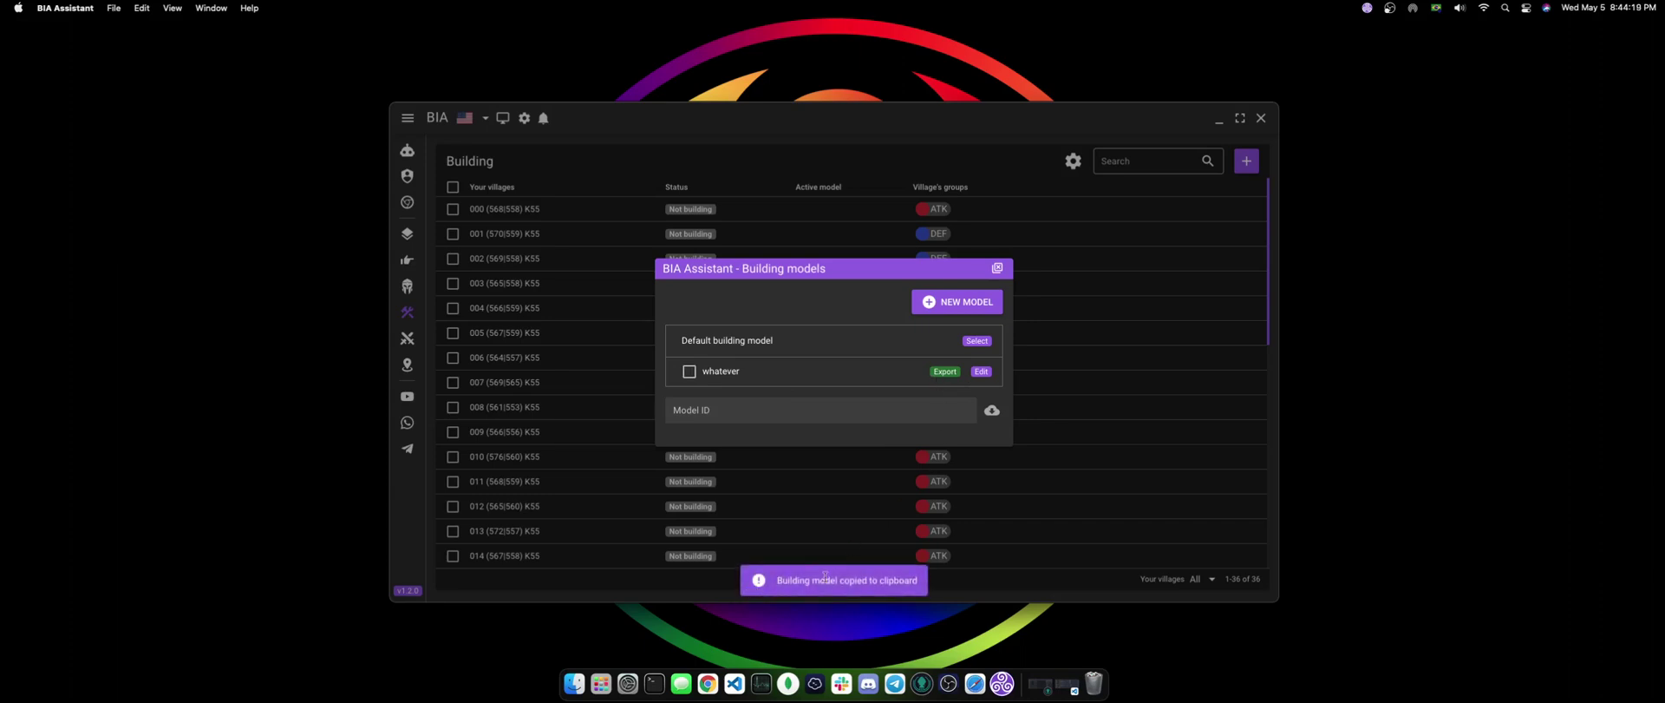
pyautogui.click(754, 416)
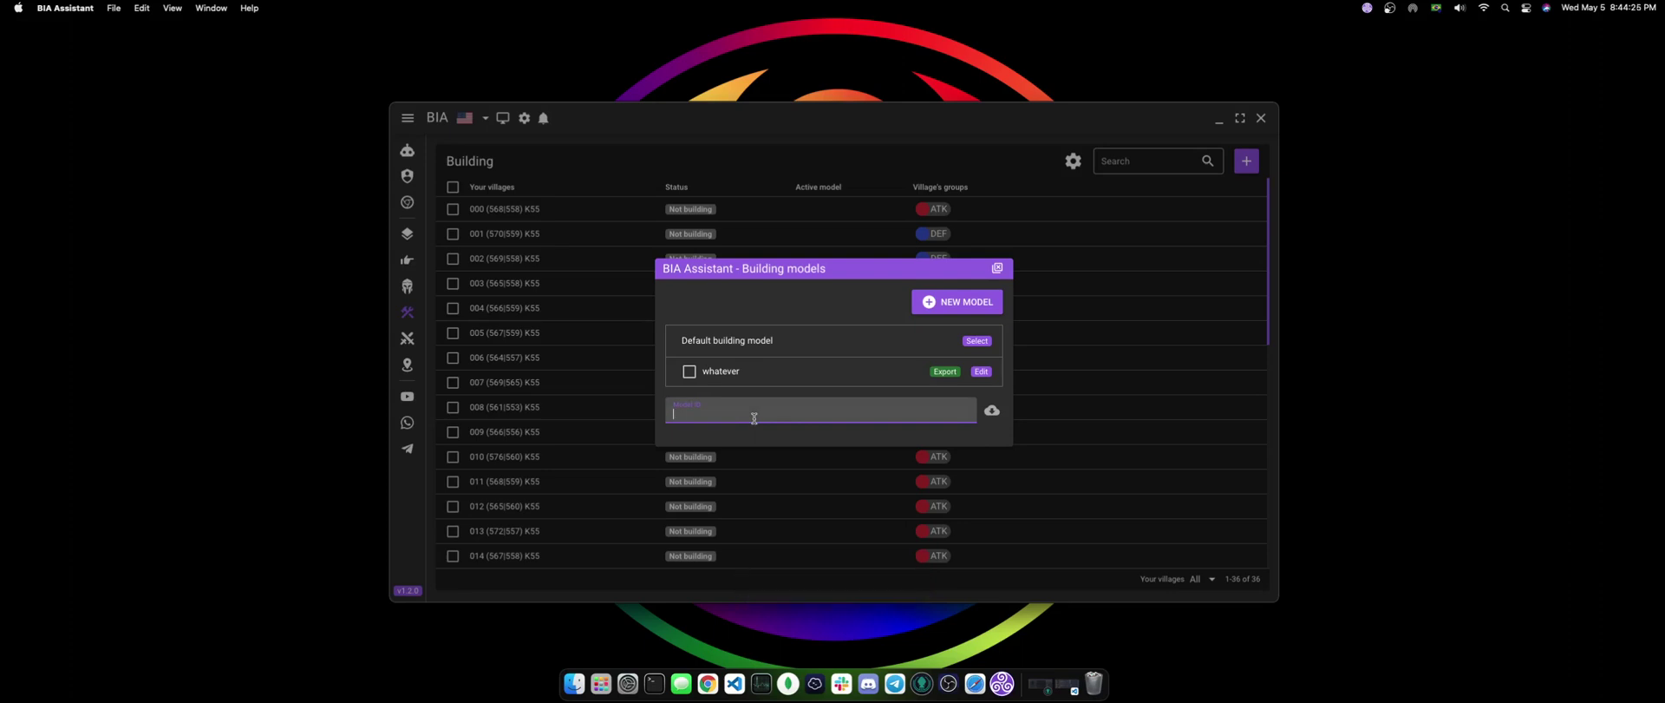
pyautogui.press('super+v')
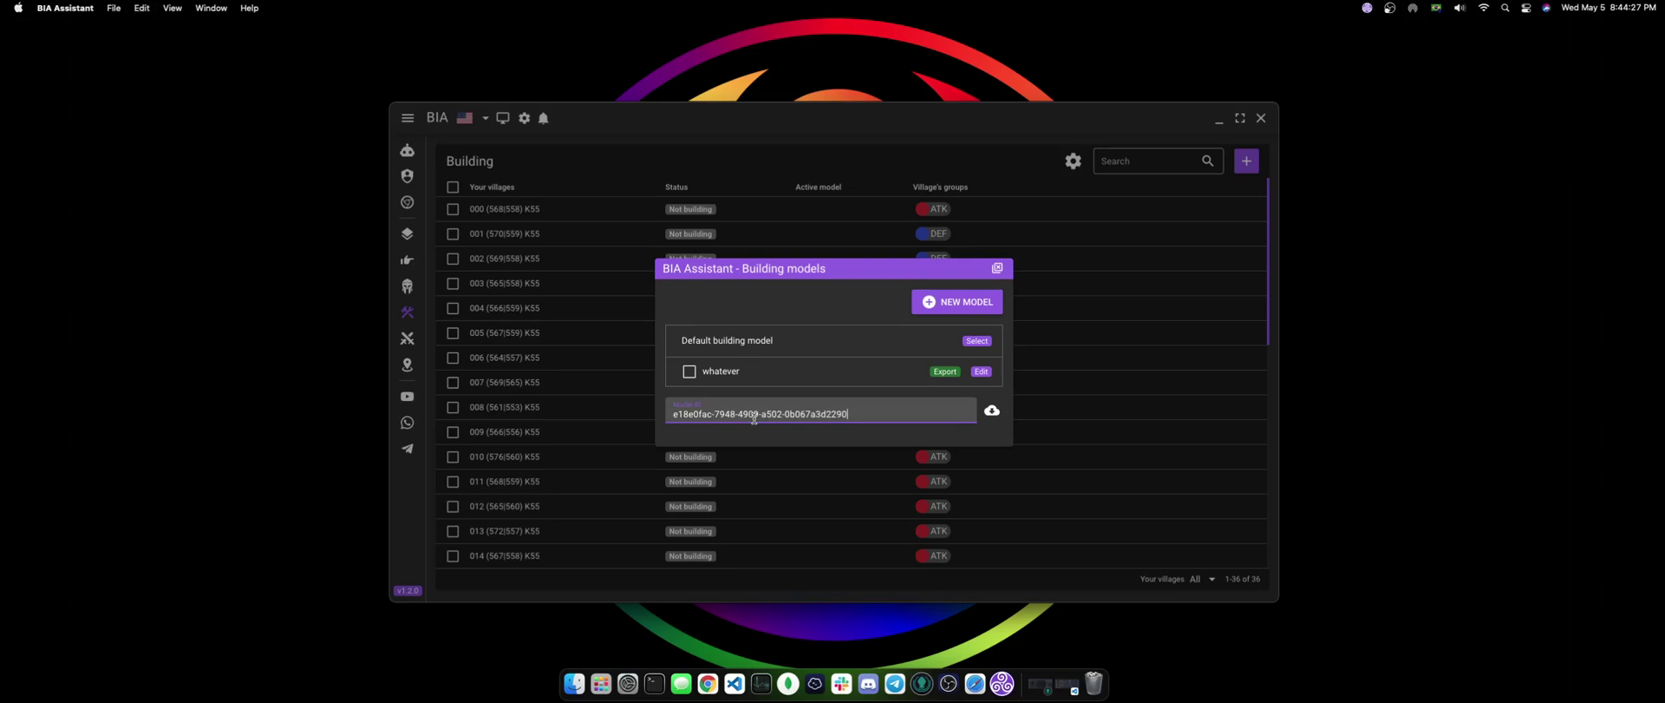
pyautogui.click(992, 412)
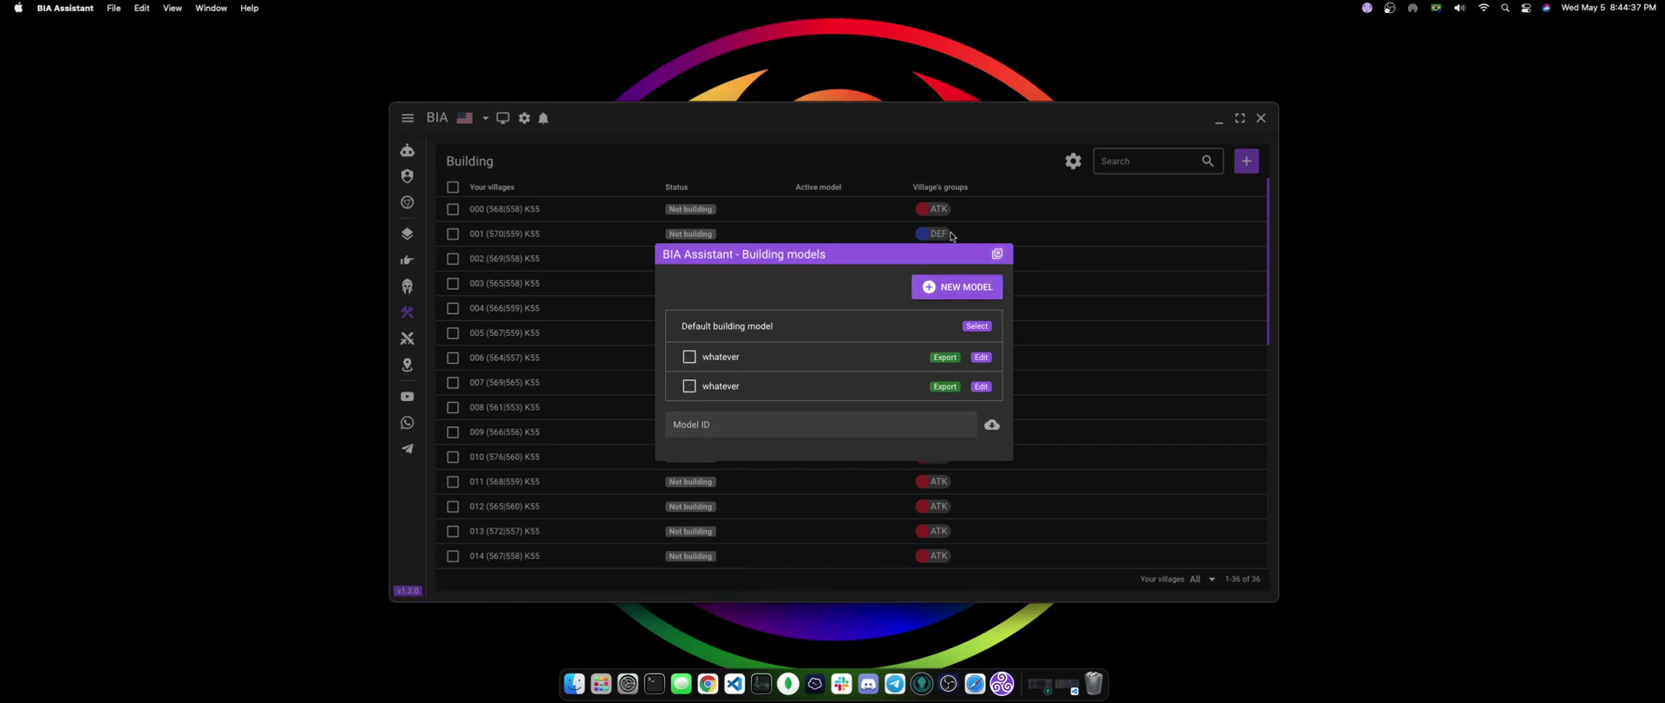
# Delete both building models named "whatever".
pyautogui.click(690, 357)
pyautogui.click(951, 287)
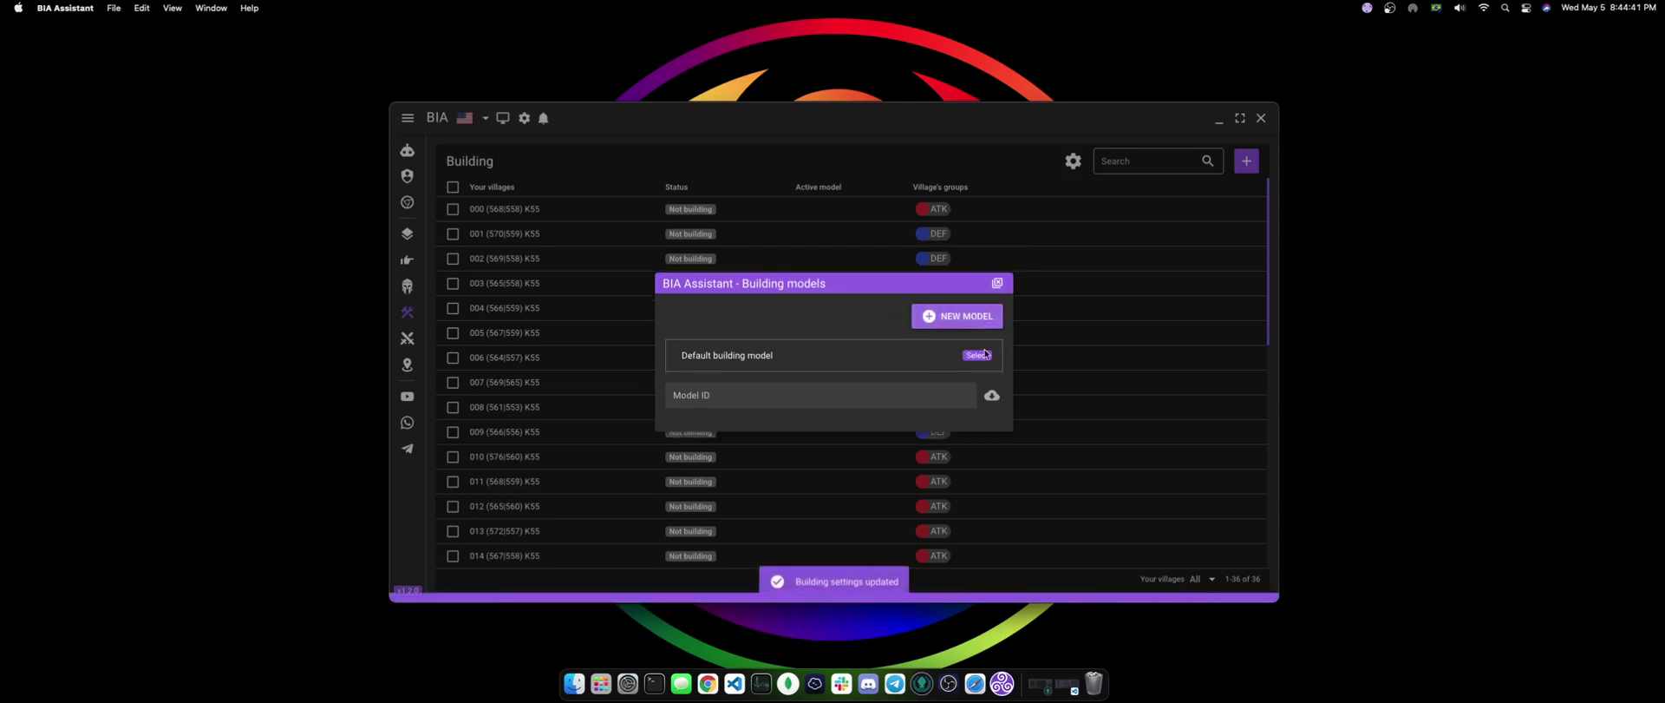
# Open the default building model, rename it "my model", and save it as a new model.
pyautogui.click(949, 358)
pyautogui.moveTo(505, 154); pyautogui.dragTo(406, 151)
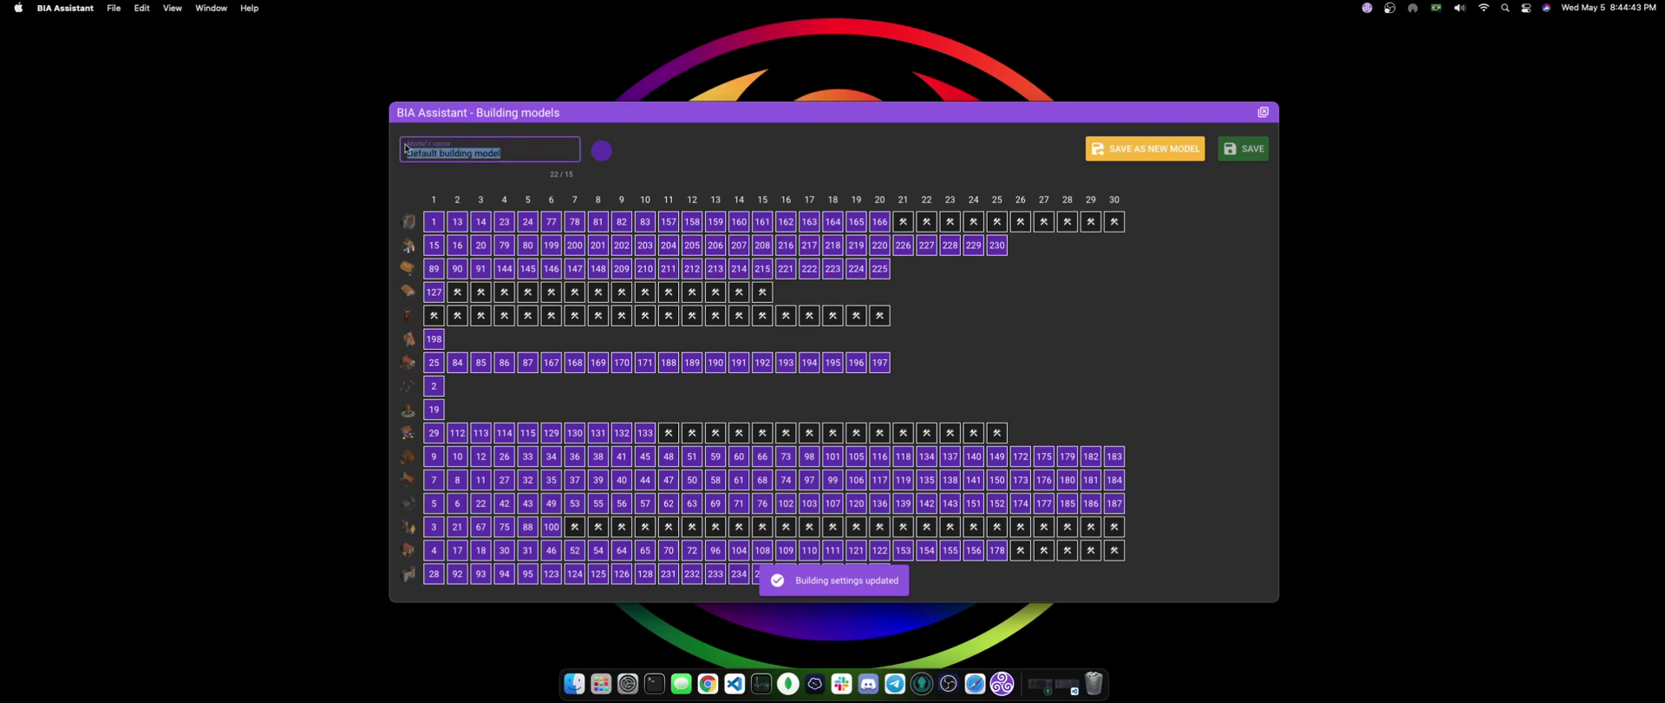
pyautogui.write('my')
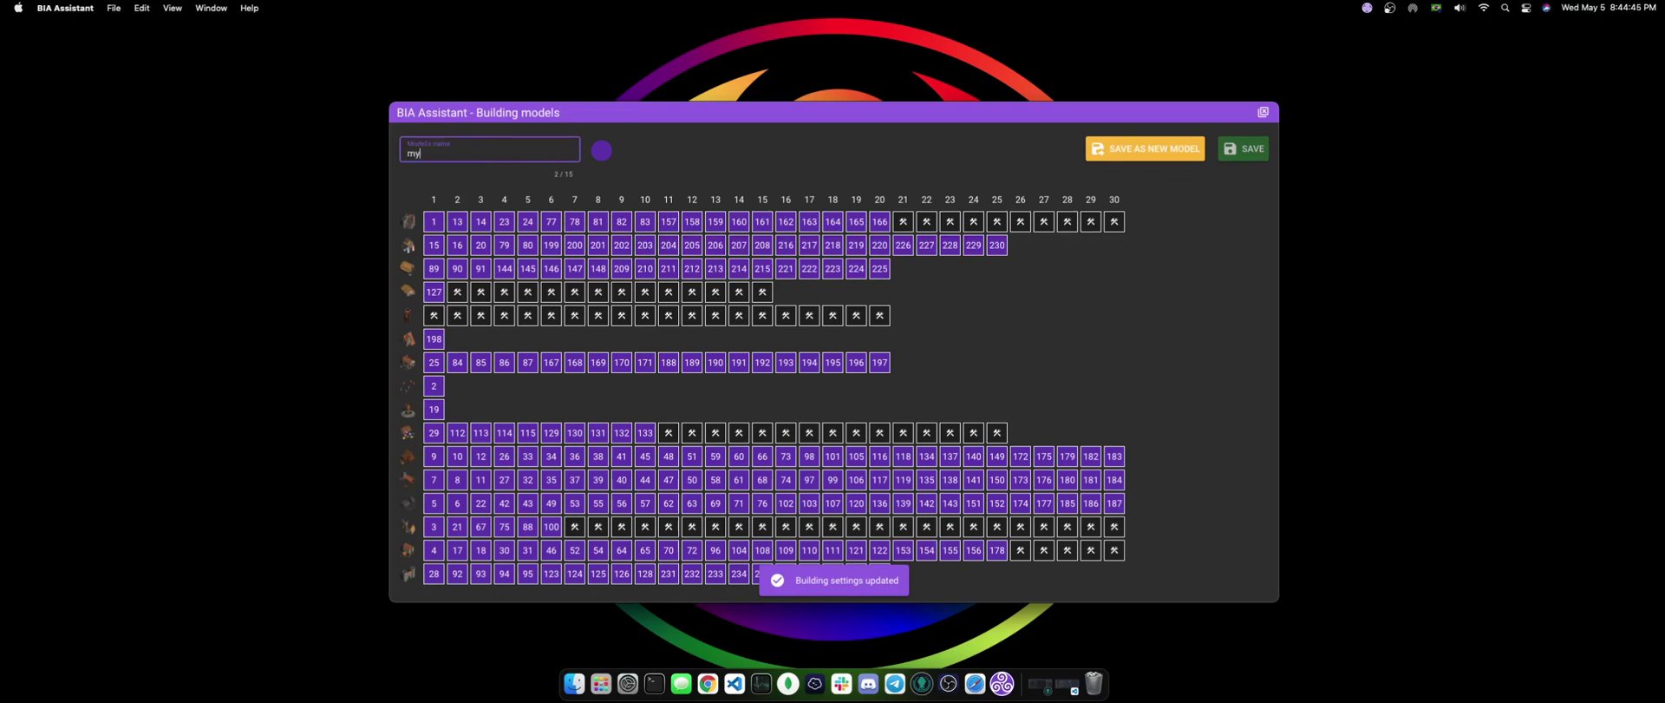
pyautogui.write(' model')
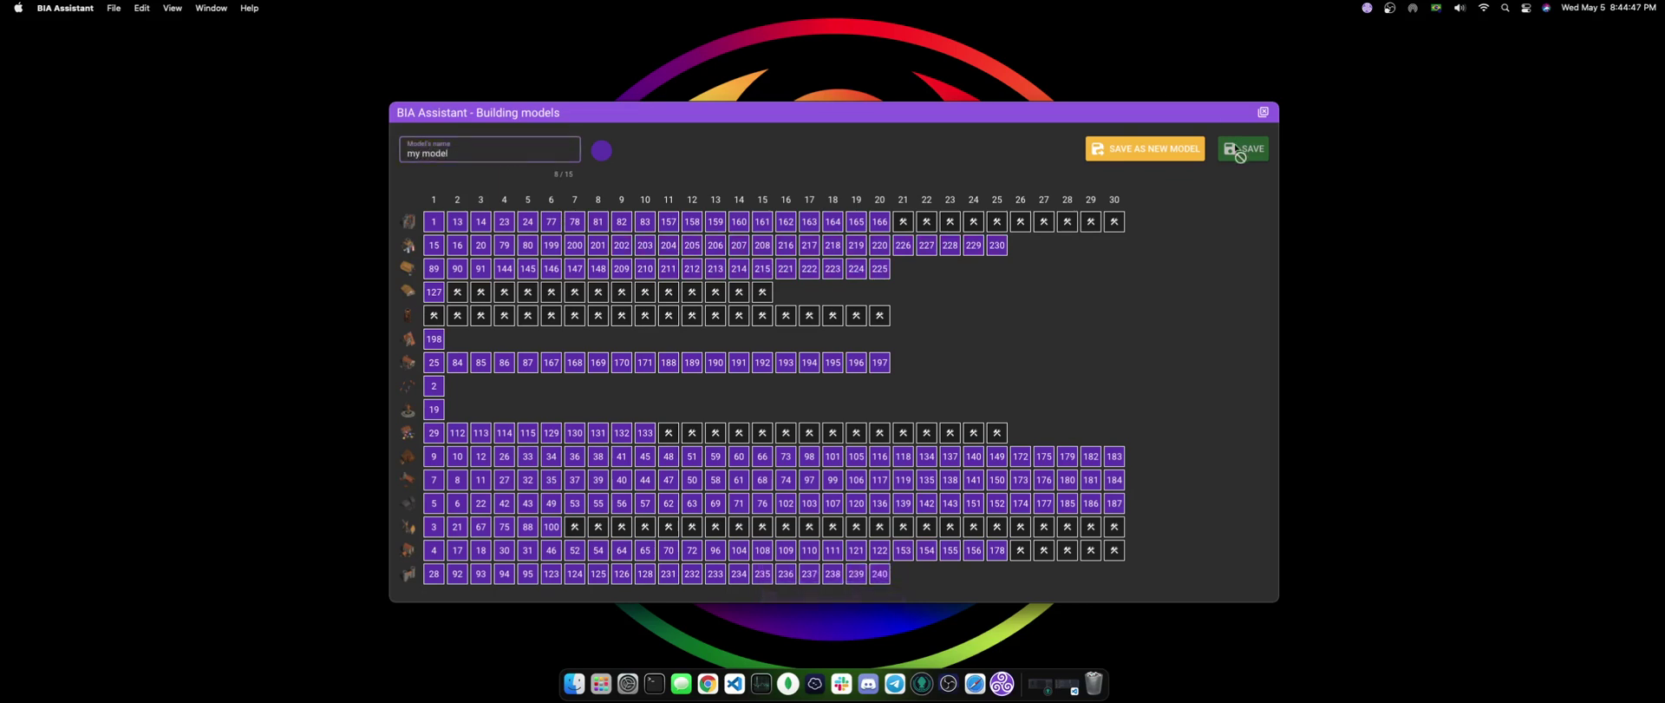
pyautogui.click(991, 165)
pyautogui.click(1182, 148)
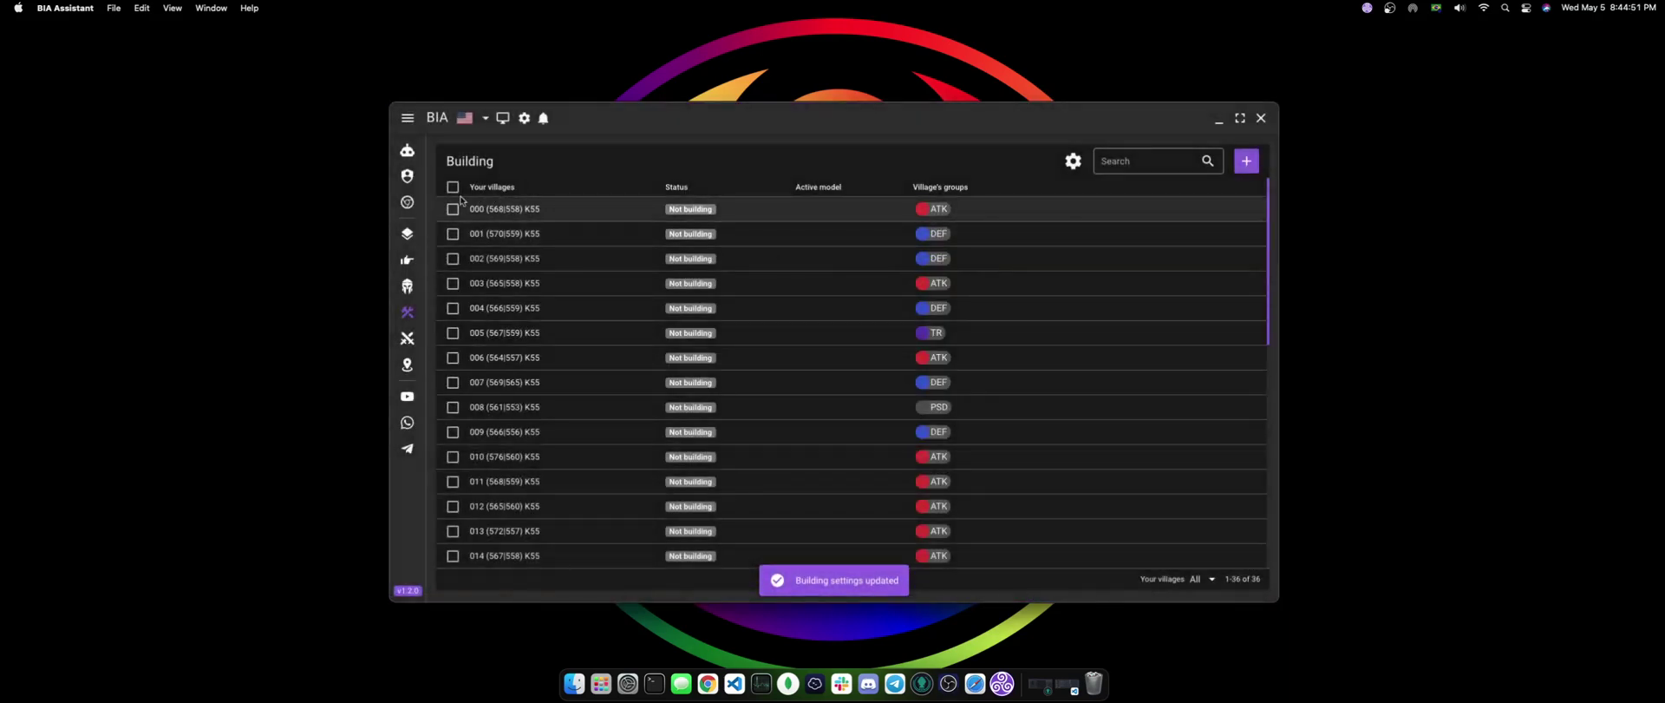
# Apply "my model" to all villages and clear the village selection.
pyautogui.click(453, 186)
pyautogui.click(1095, 160)
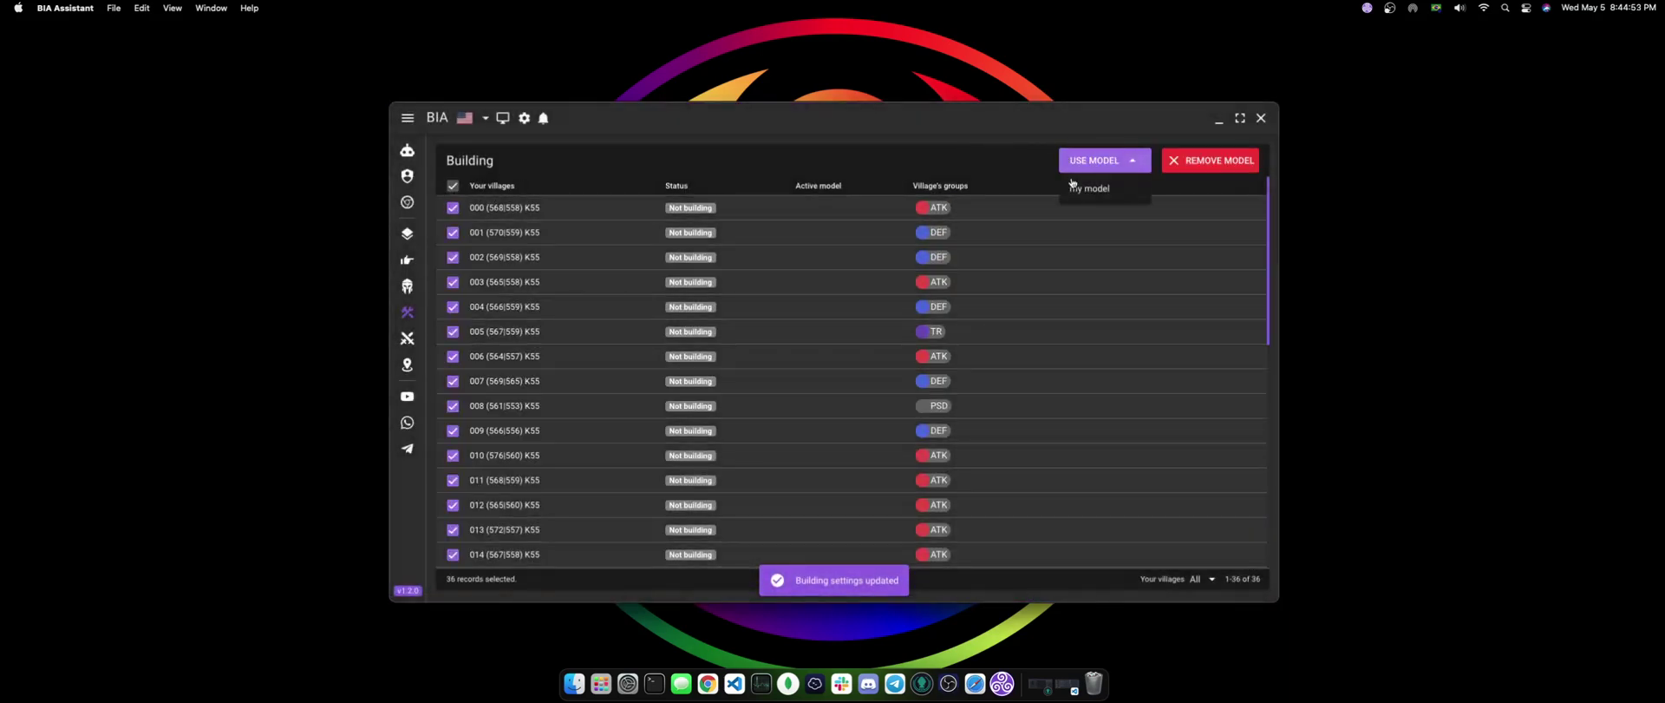
pyautogui.click(1095, 195)
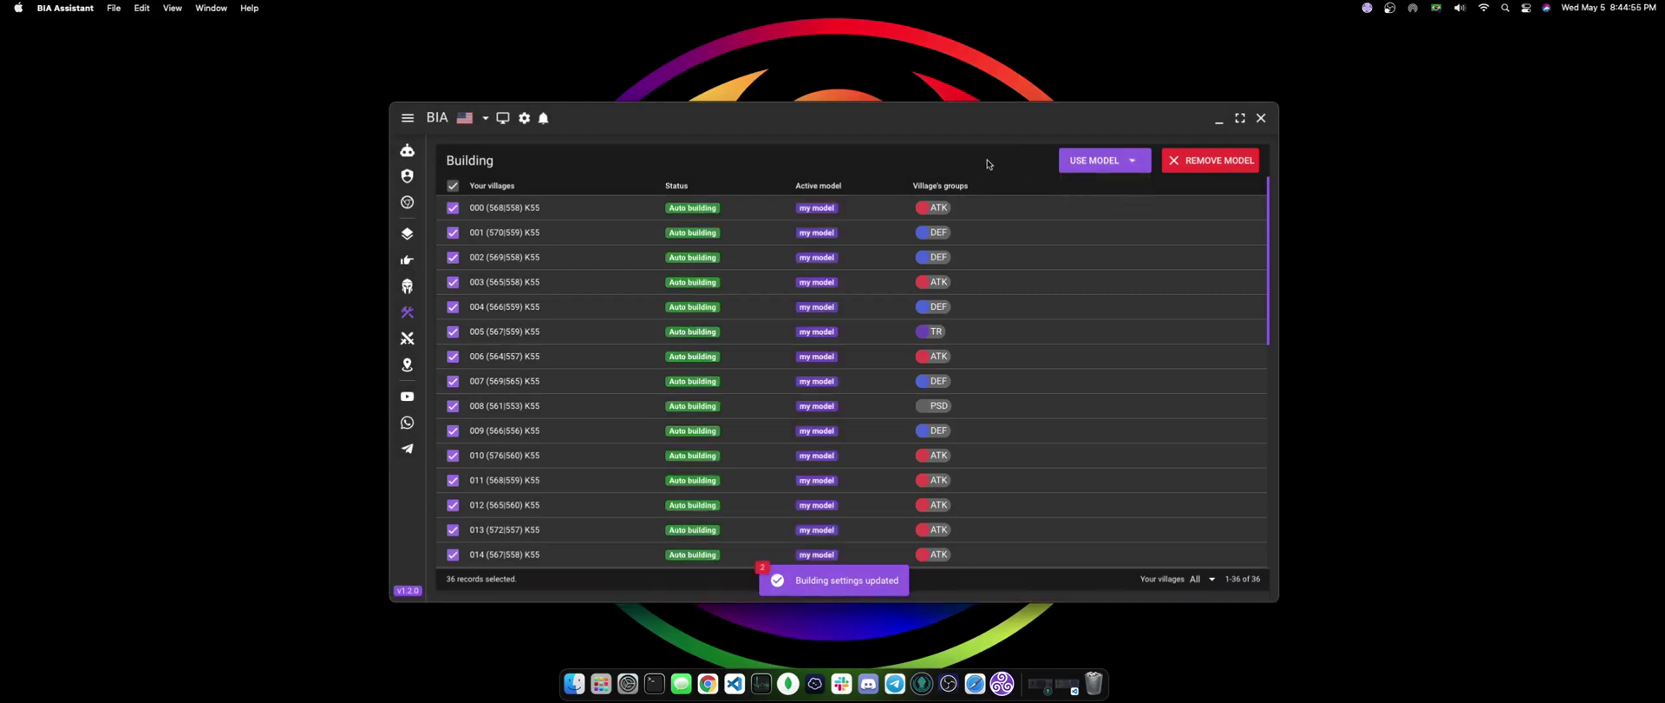
pyautogui.click(452, 186)
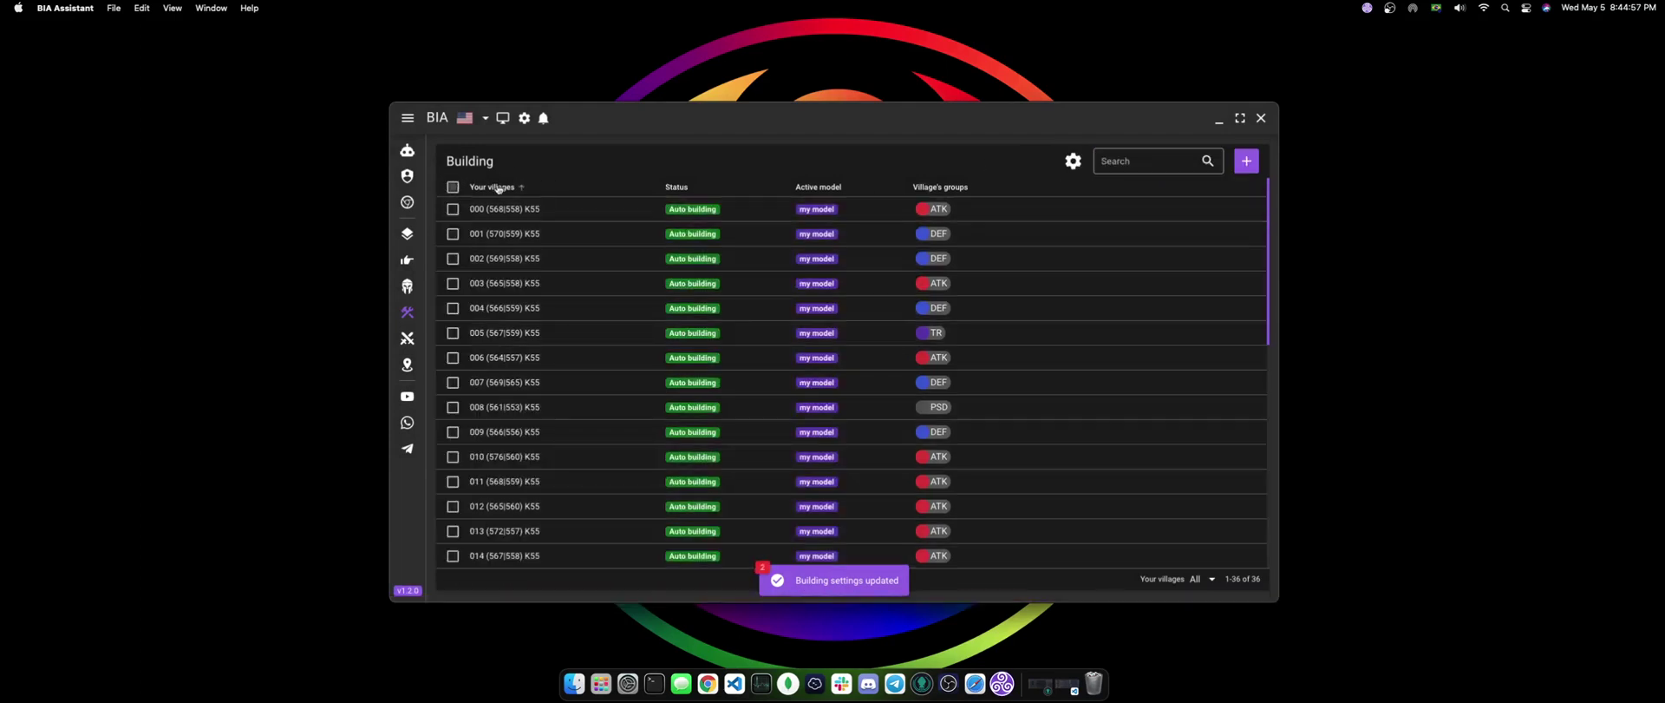
# Try raising the upper limit of the building task interval and lowering the farm population threshold in the building settings.
pyautogui.click(1074, 161)
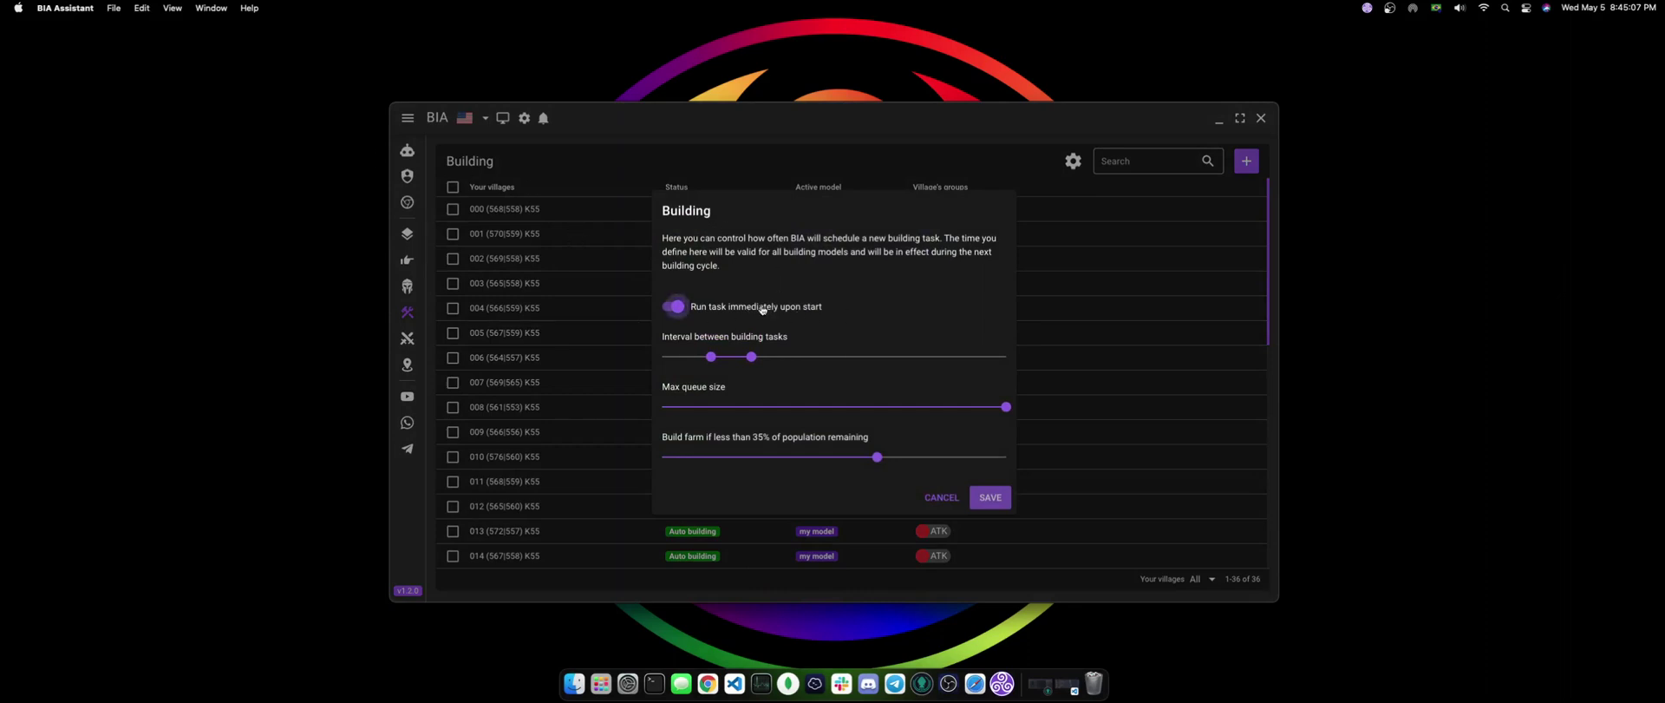
pyautogui.moveTo(715, 344)
pyautogui.moveTo(754, 359)
pyautogui.mouseDown()
pyautogui.moveTo(820, 359)
pyautogui.moveTo(759, 363)
pyautogui.mouseUp()
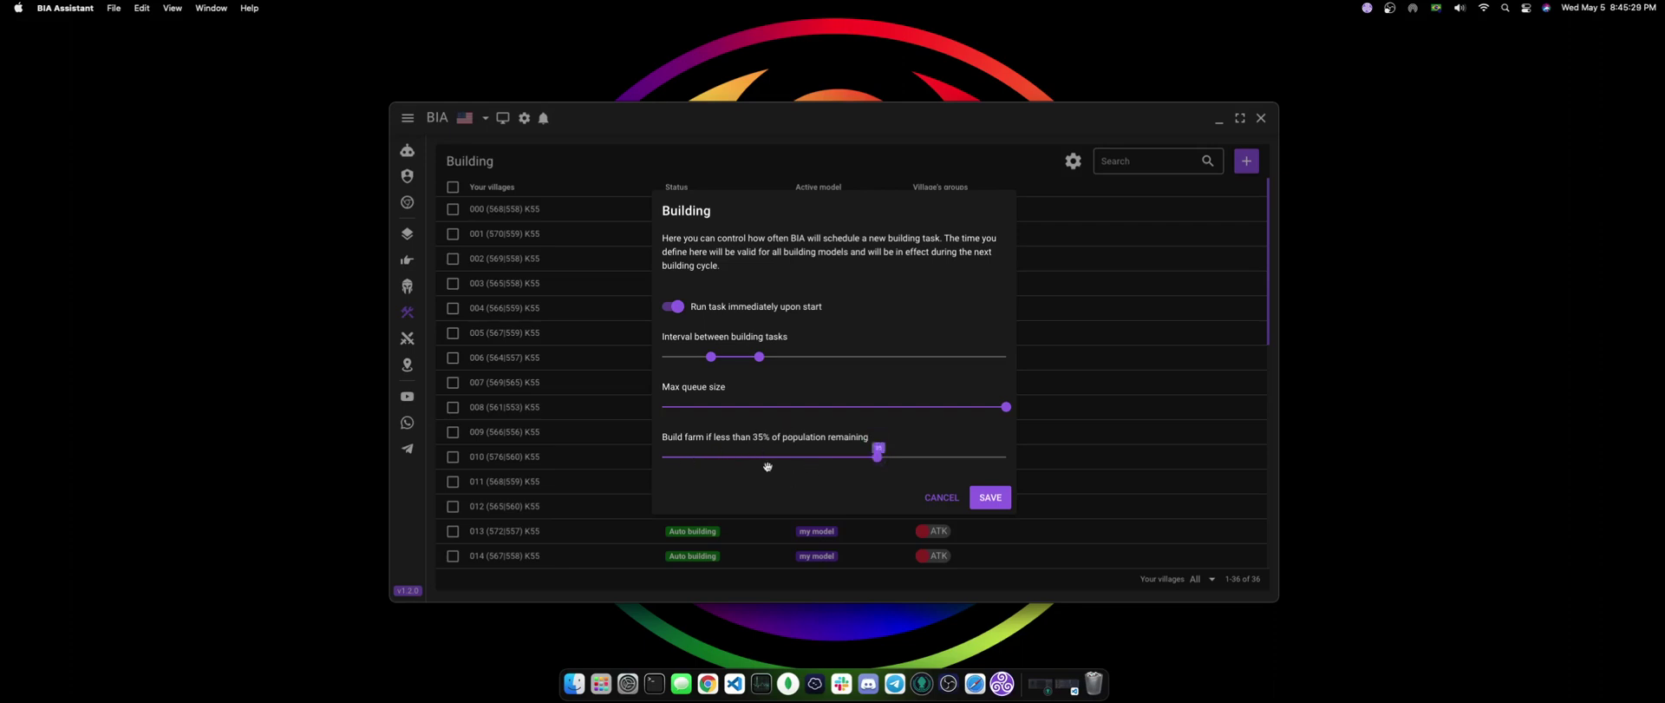
pyautogui.doubleClick(757, 437)
pyautogui.click(772, 441)
pyautogui.moveTo(861, 460)
pyautogui.moveTo(875, 458); pyautogui.dragTo(834, 459)
pyautogui.click(955, 506)
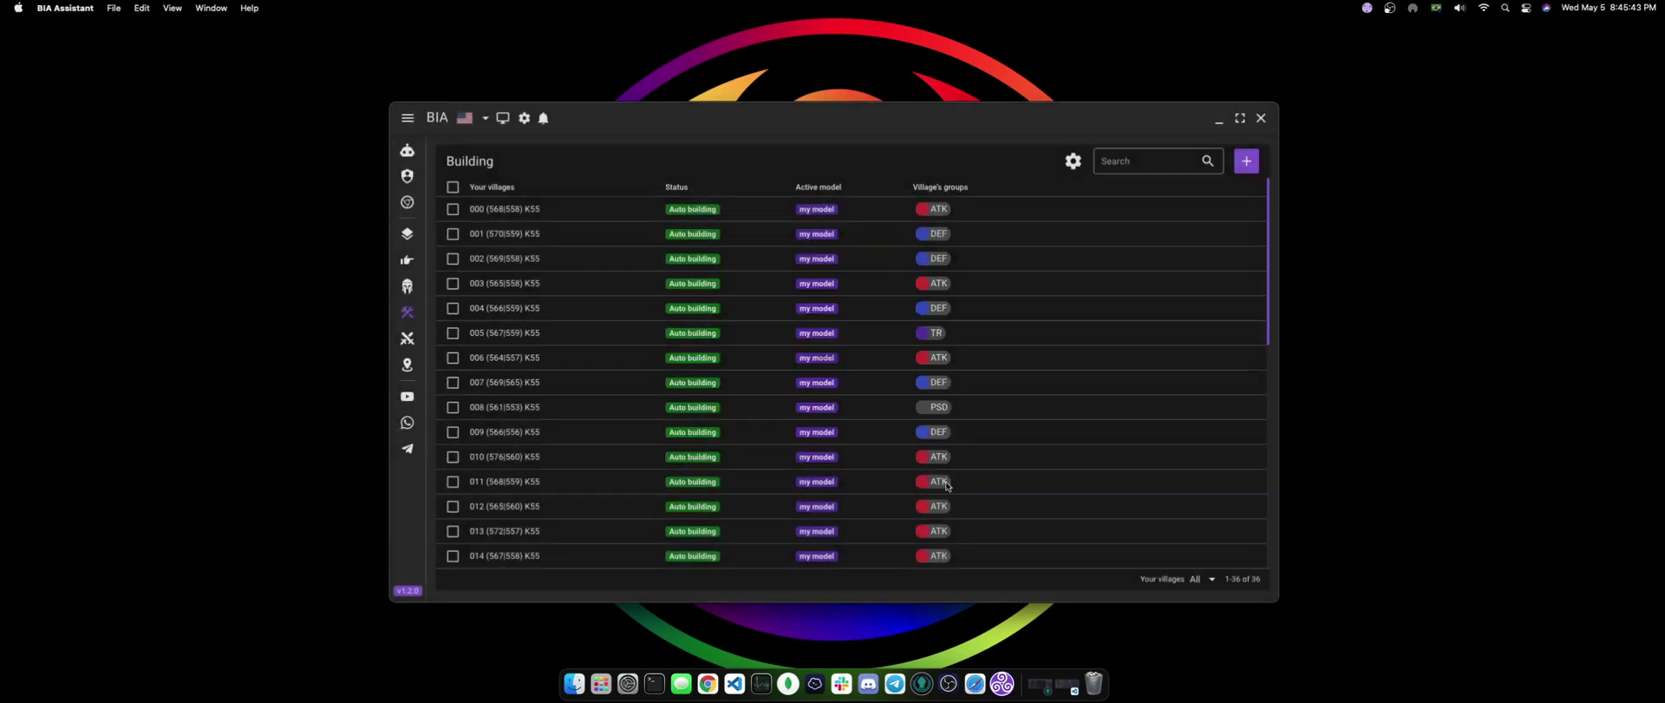
# Activate the Building and Recruitment tasks on the bot status page.
pyautogui.click(406, 153)
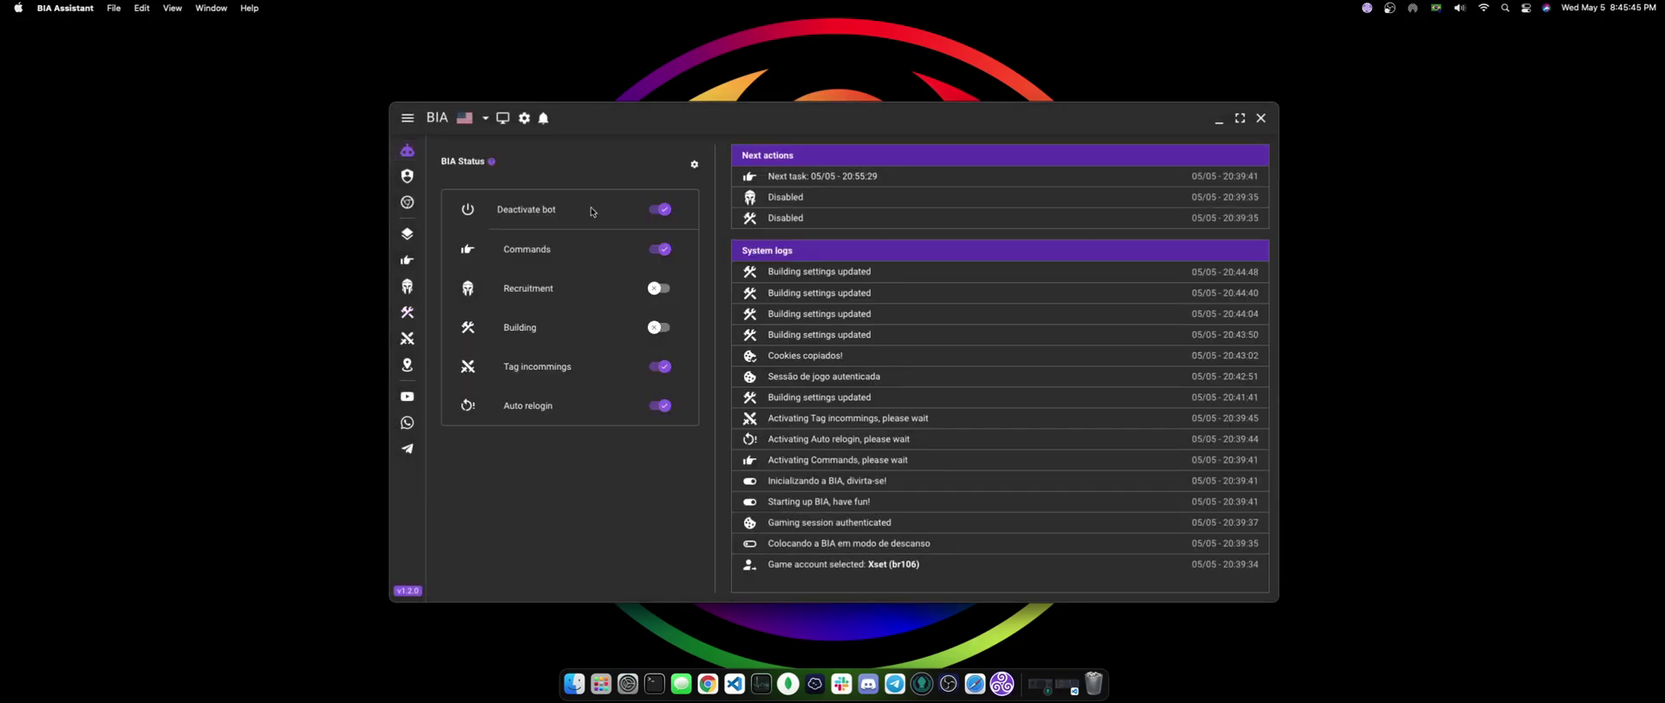
pyautogui.click(664, 326)
pyautogui.click(657, 288)
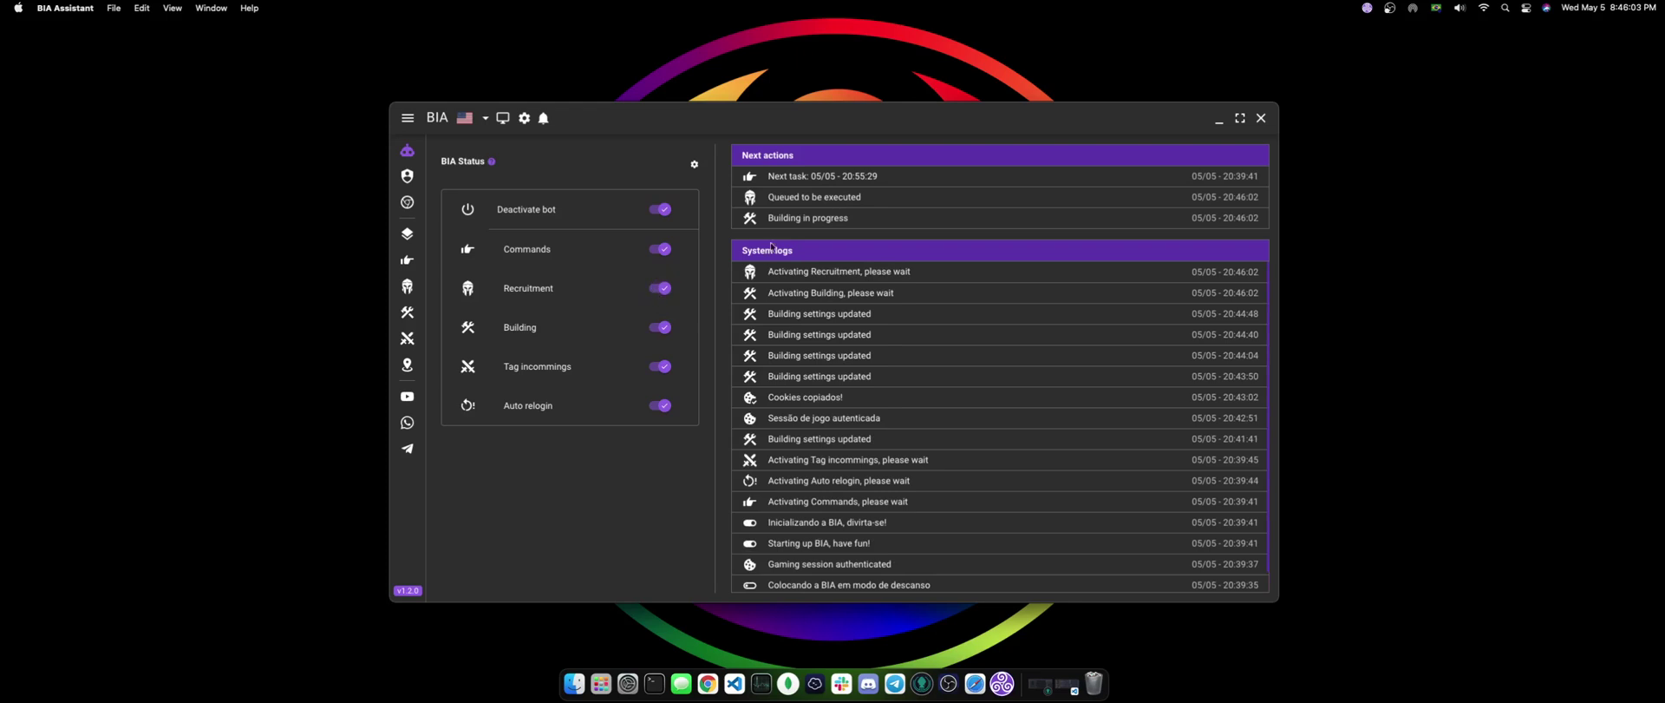